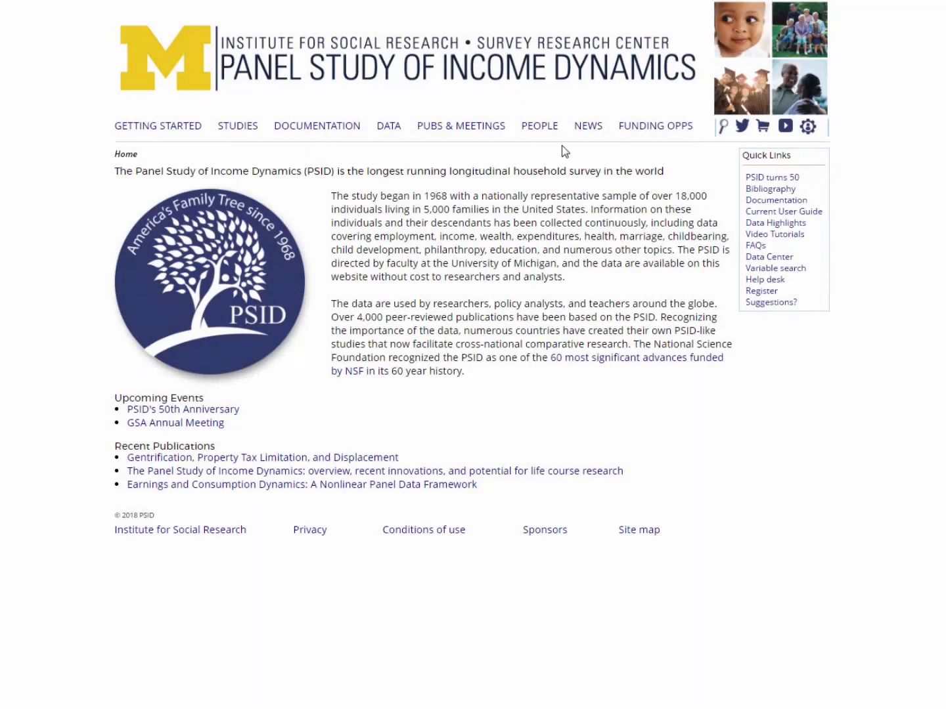
Go to the PSID Data page, which lists the ways to obtain PSID data.
left_click(386, 129)
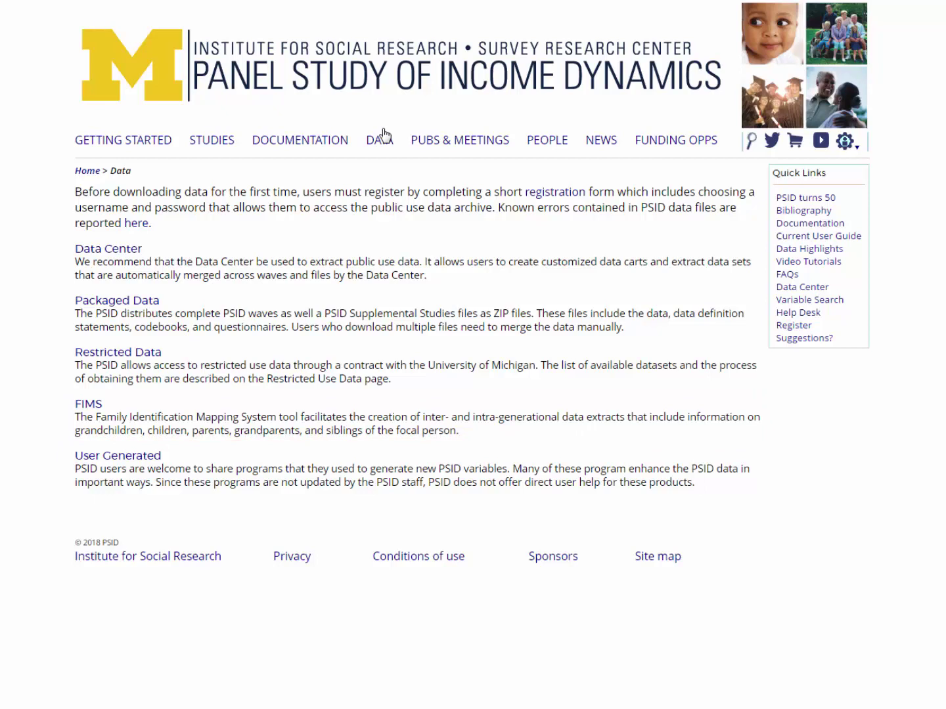
left_click(555, 192)
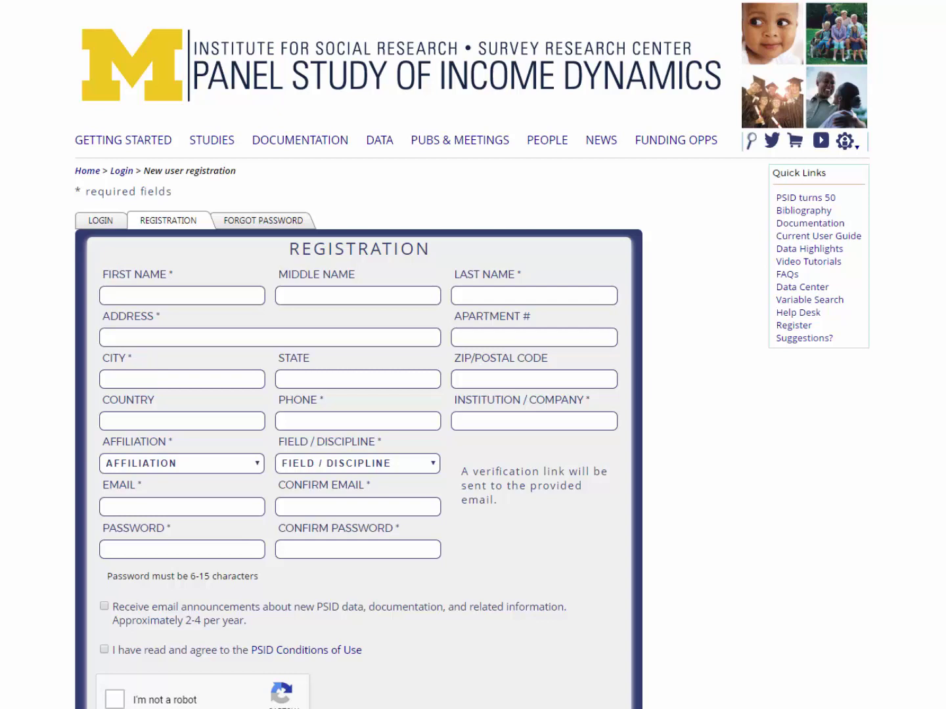
scroll(471, 355, "down", 2)
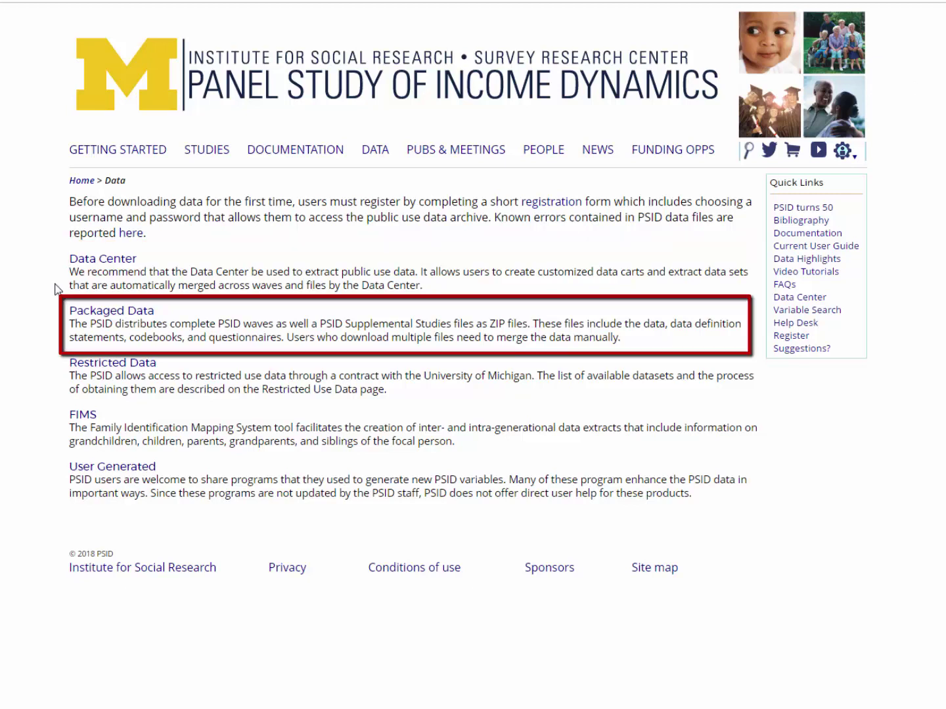
Go to Packaged Data and look at the Main and Supplemental Studies files.
left_click(96, 310)
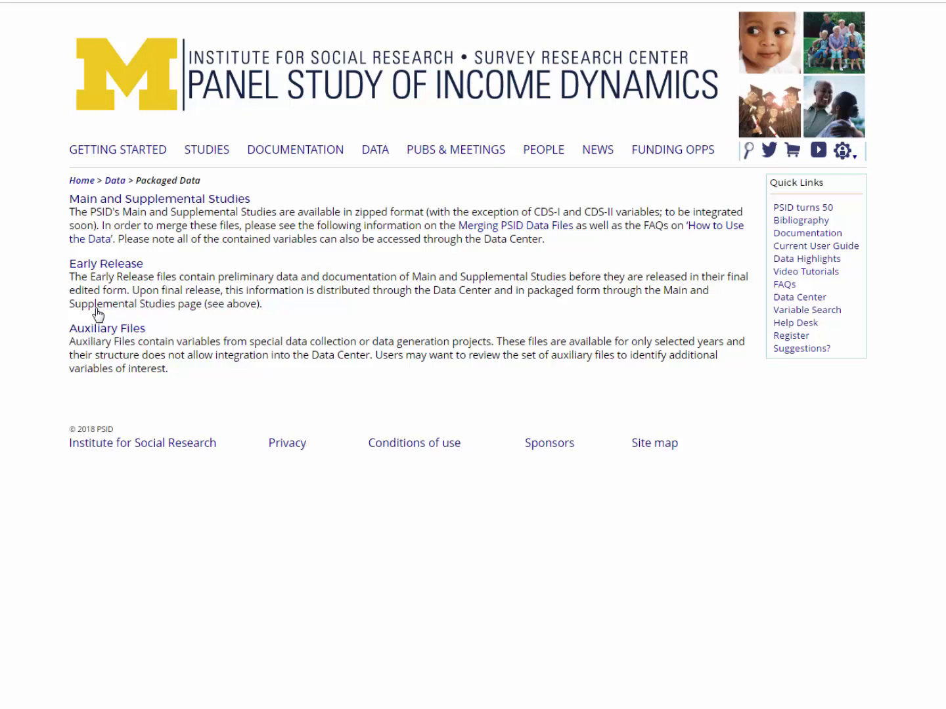
left_click(129, 205)
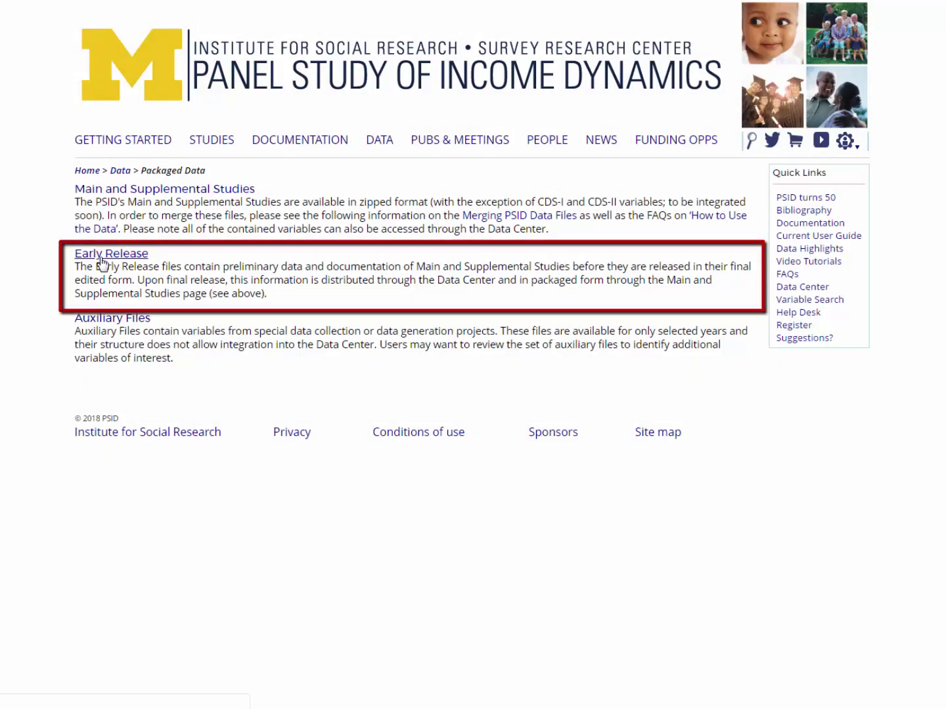
Look at the Early Release files, then show the Auxiliary Files table of years and file names.
left_click(102, 260)
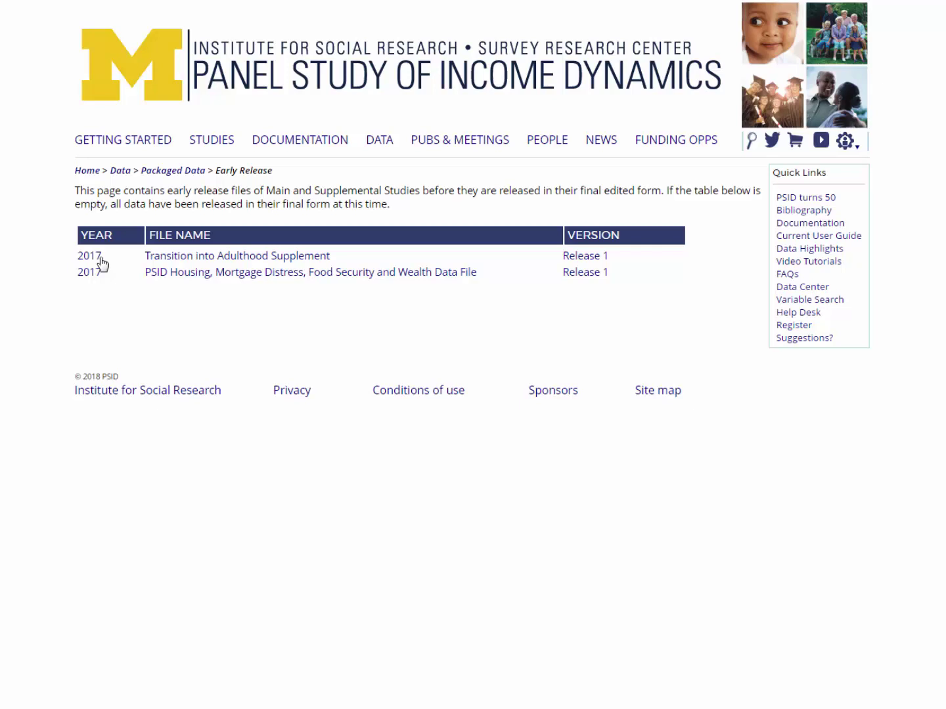
left_click(193, 171)
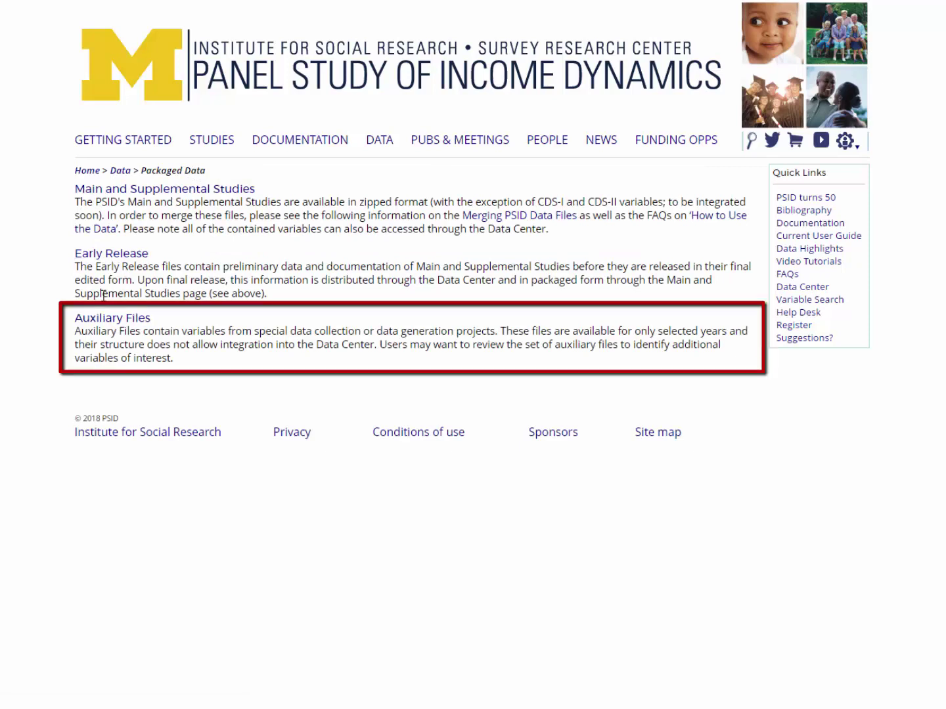
left_click(90, 322)
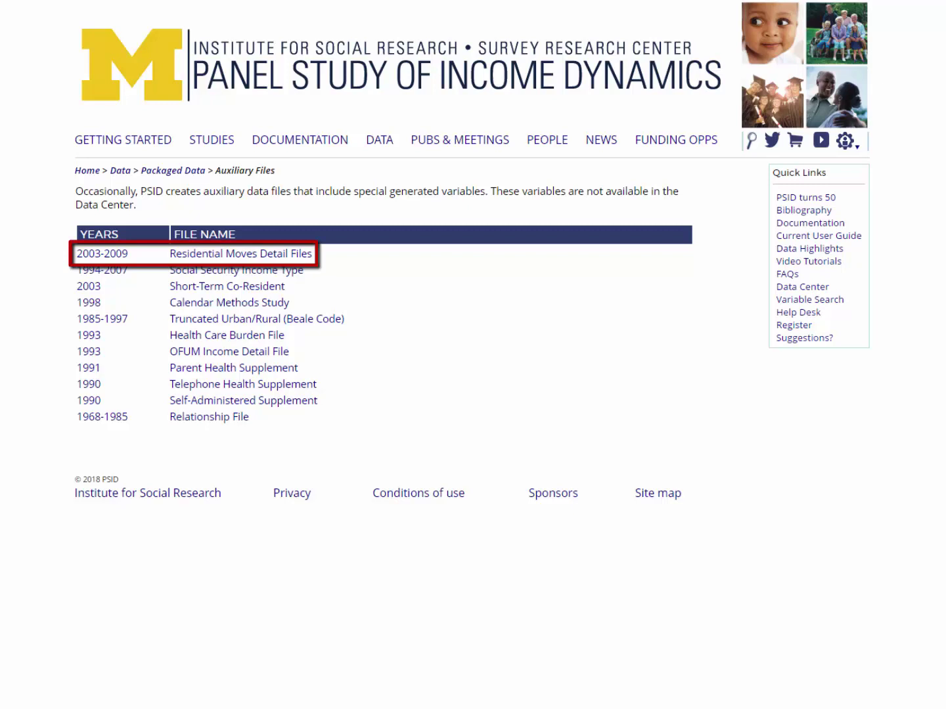
Expand the Residential Moves Detail Files entry, then browse the User Generated programs page.
left_click(240, 256)
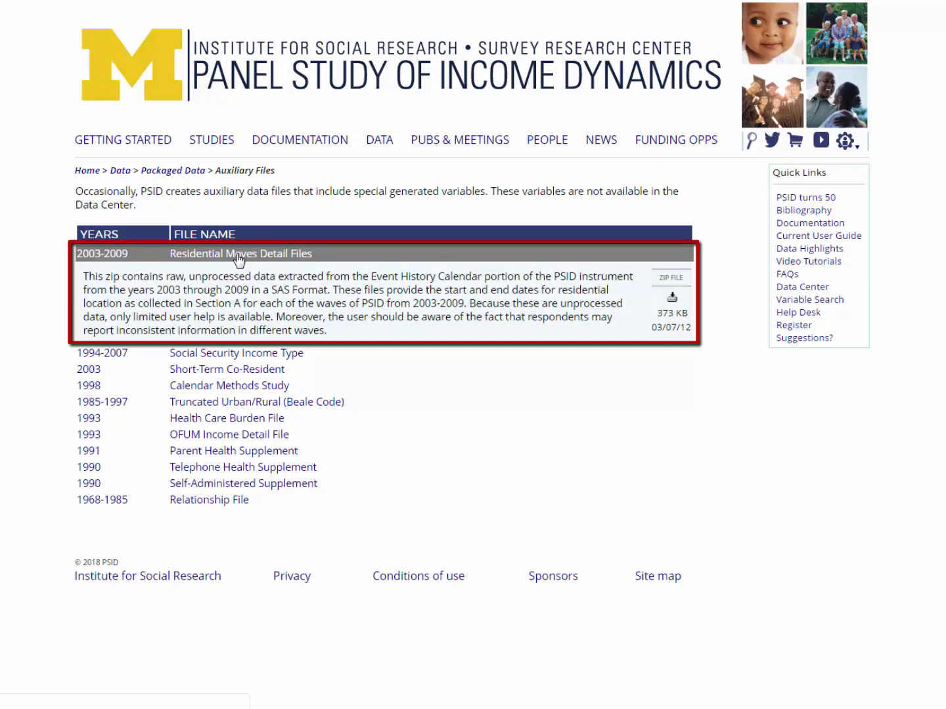
left_click(115, 173)
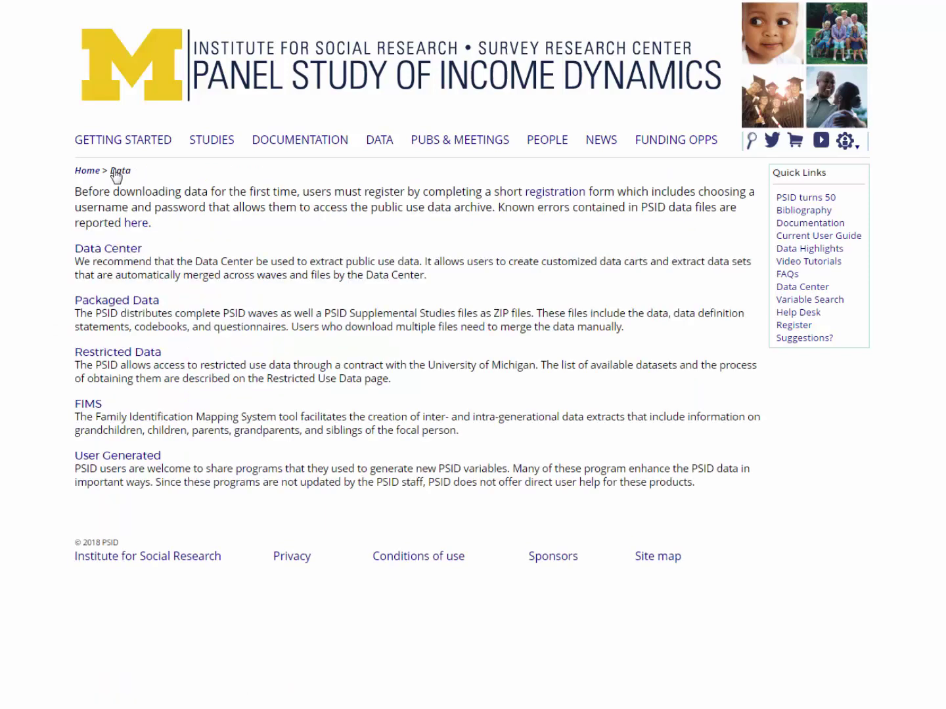
left_click(109, 456)
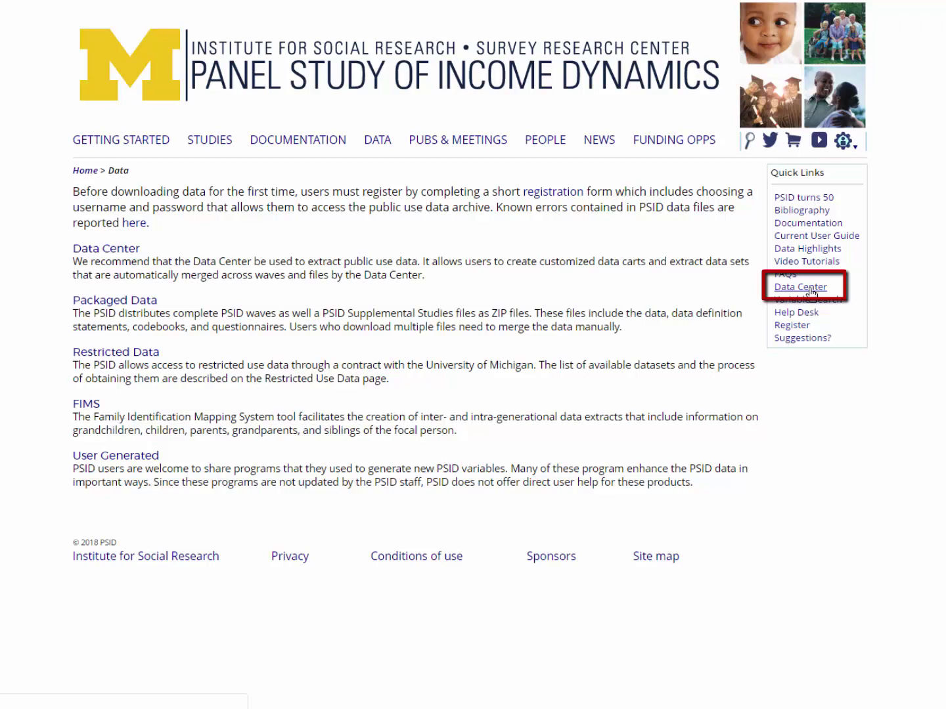
Go to the Data Center page from the Quick Links sidebar.
left_click(811, 293)
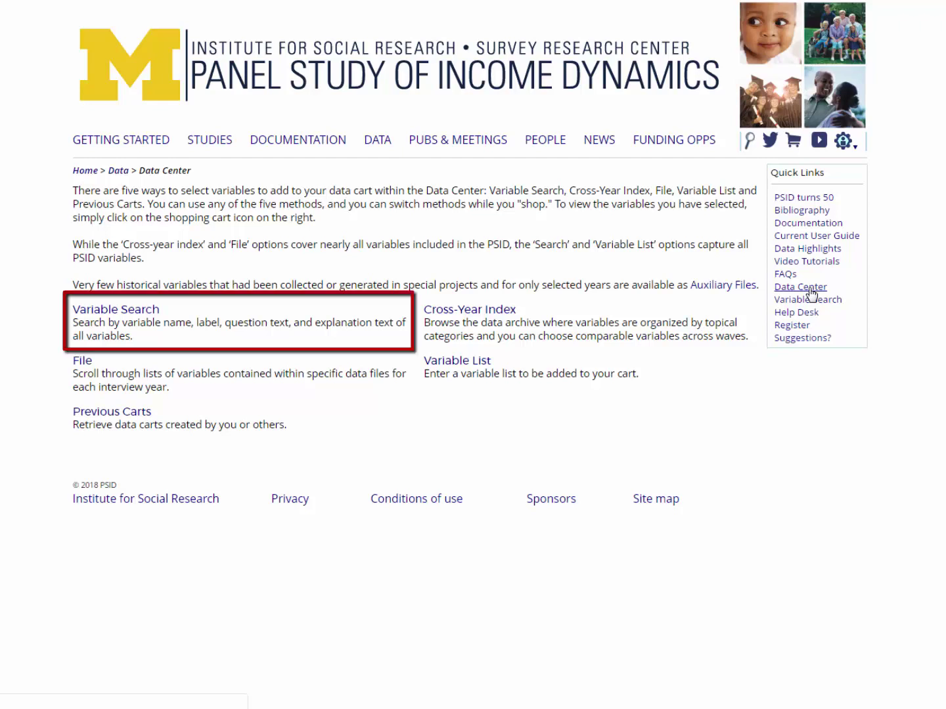
Search 2013 family-level variable labels for 'age of head' and add AGE OF HEAD (ER53017) to the cart.
left_click(146, 317)
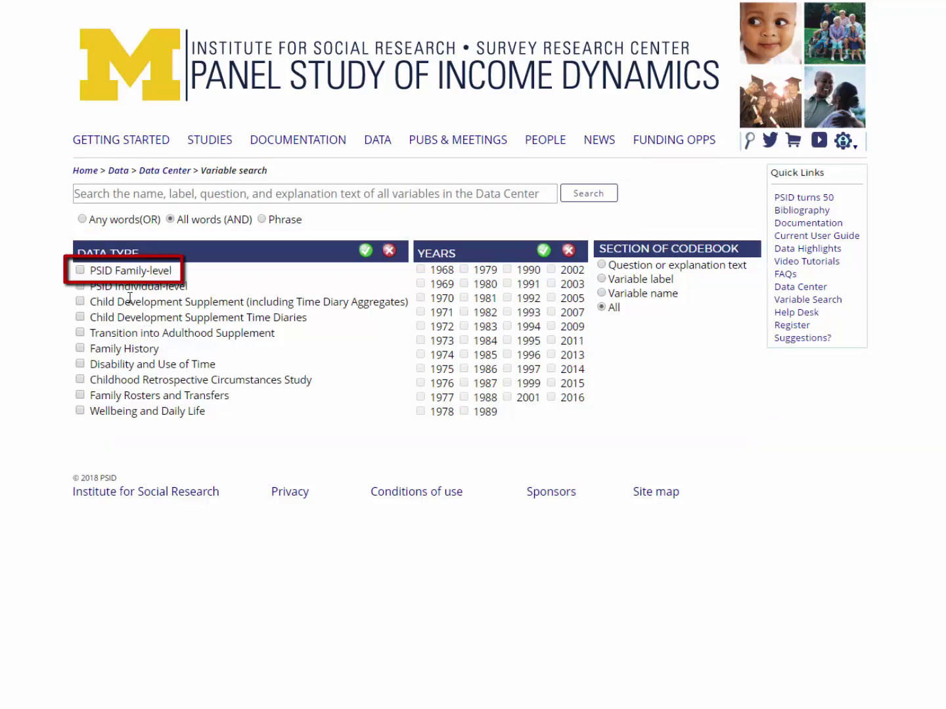
left_click(80, 270)
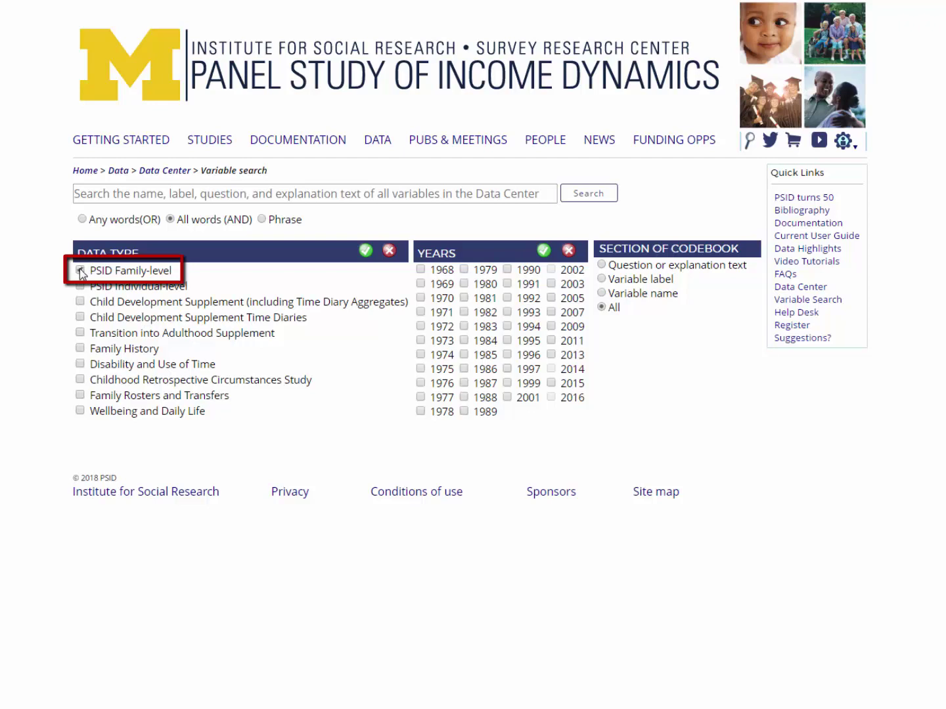
left_click(551, 355)
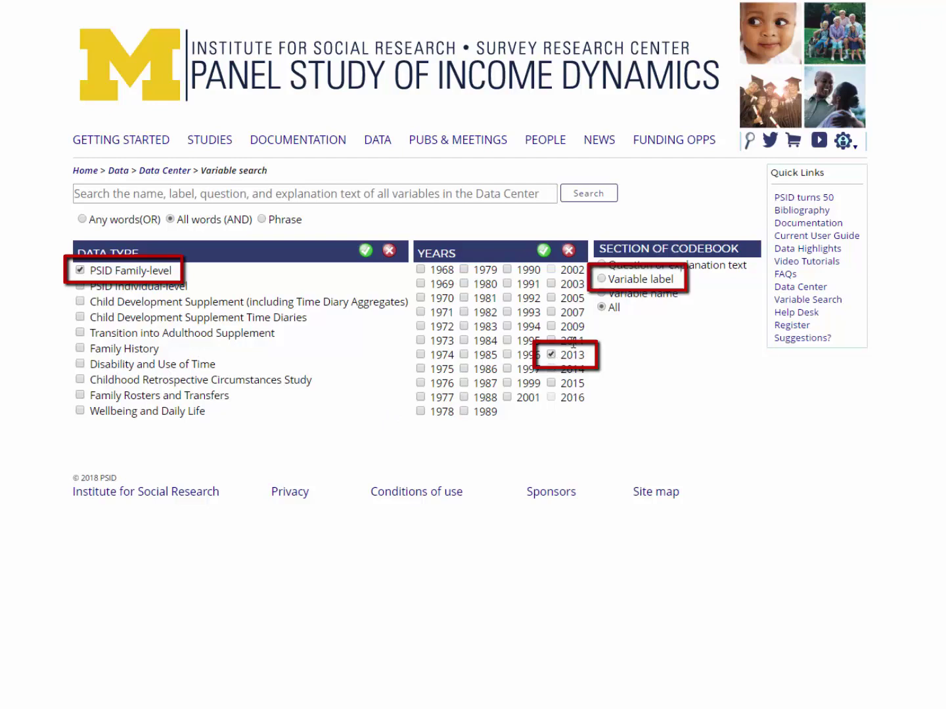
left_click(601, 280)
left_click(214, 187)
type("age of head")
left_click(580, 193)
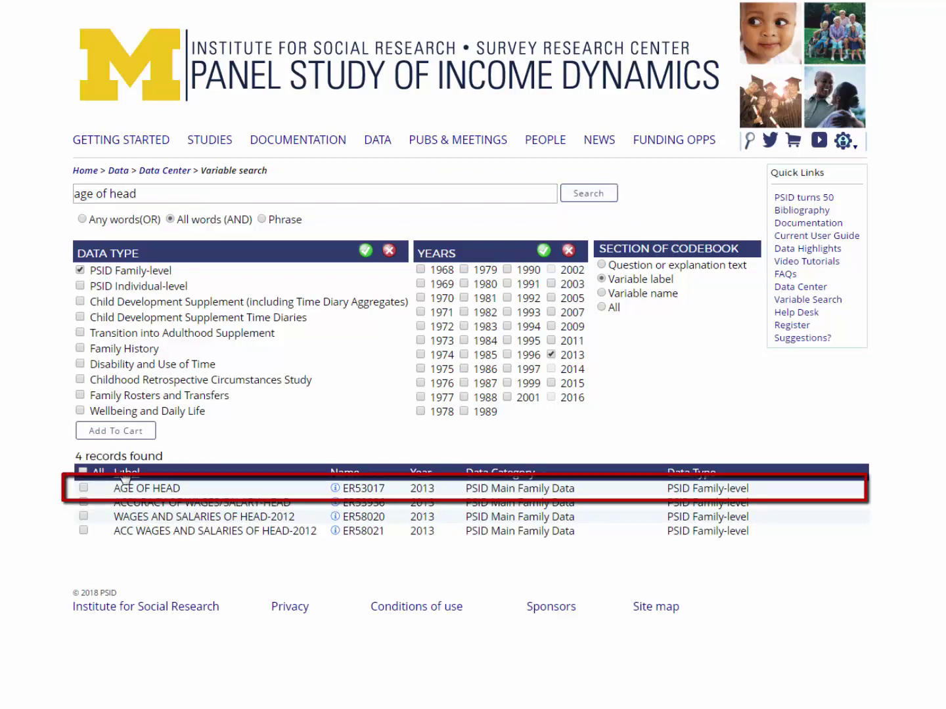
left_click(84, 489)
left_click(104, 434)
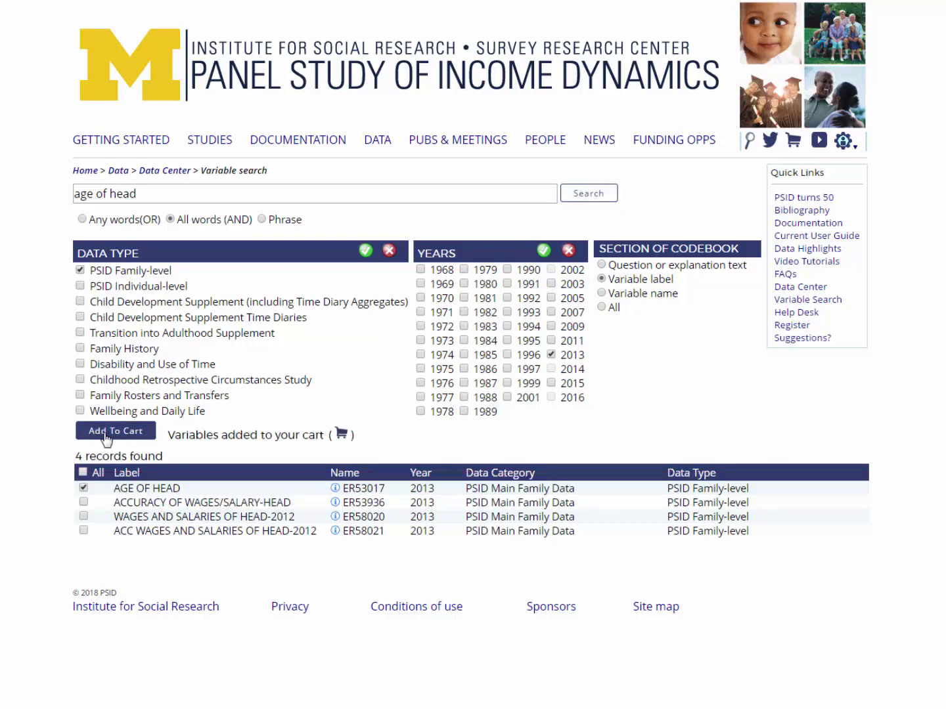
Return to the Data Center and go to the Cross-Year Index page.
left_click(152, 172)
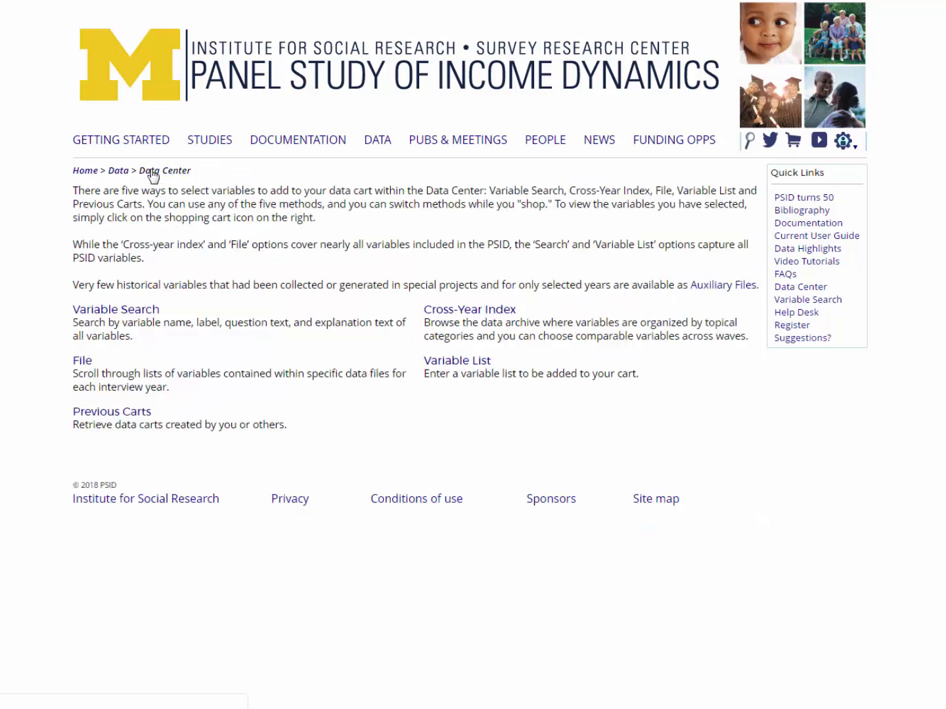
left_click(445, 310)
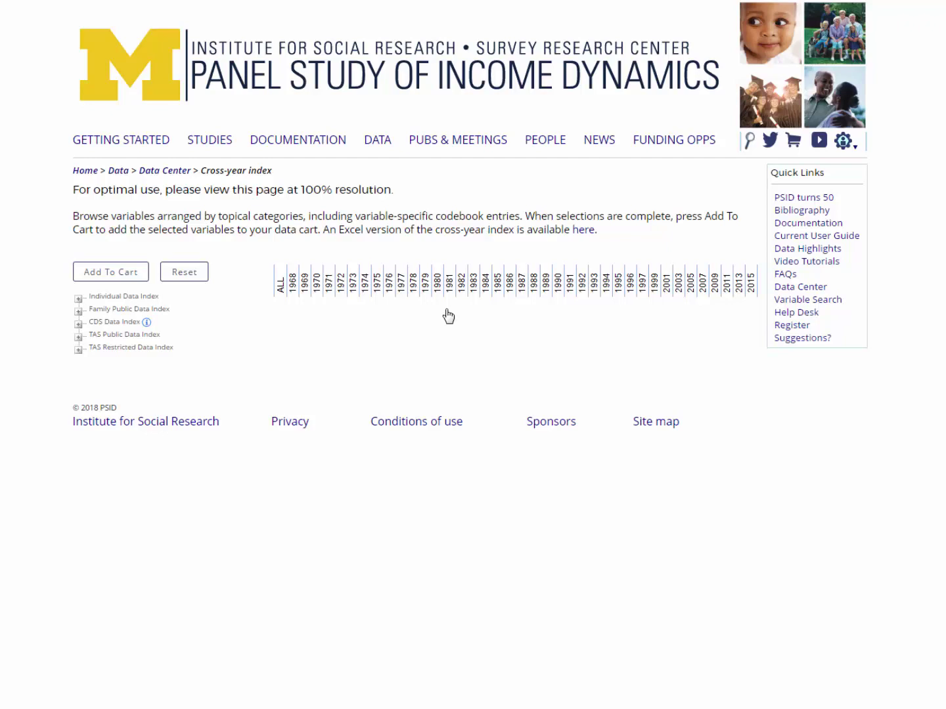
Expand Family Public Data Index > DEMOGRAPHIC > Age to show the head, spouse and couple age variables.
left_click(79, 312)
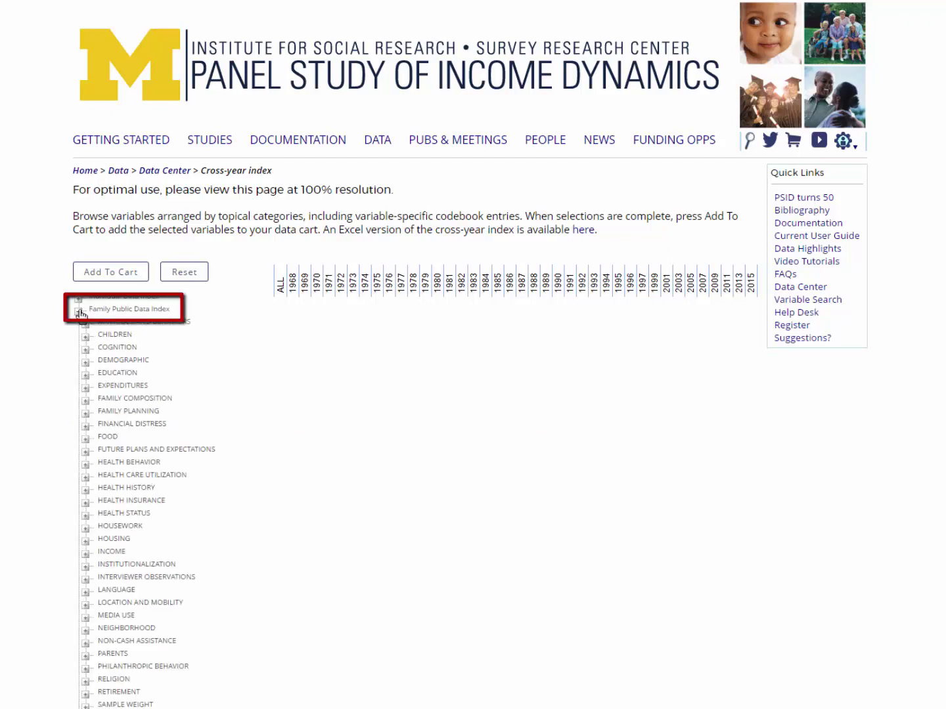
left_click(86, 363)
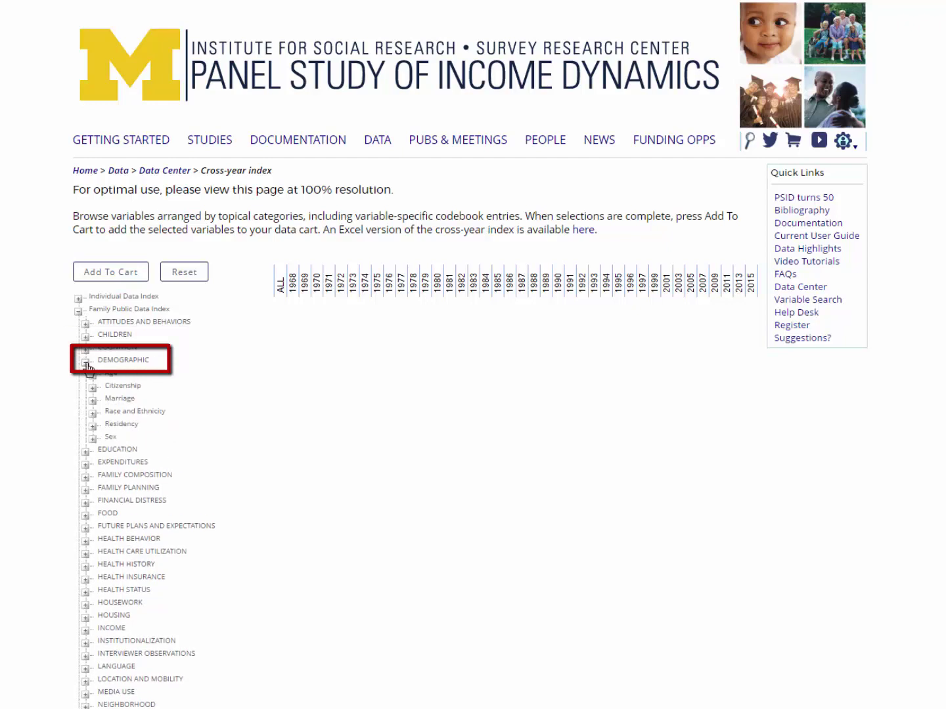
left_click(93, 377)
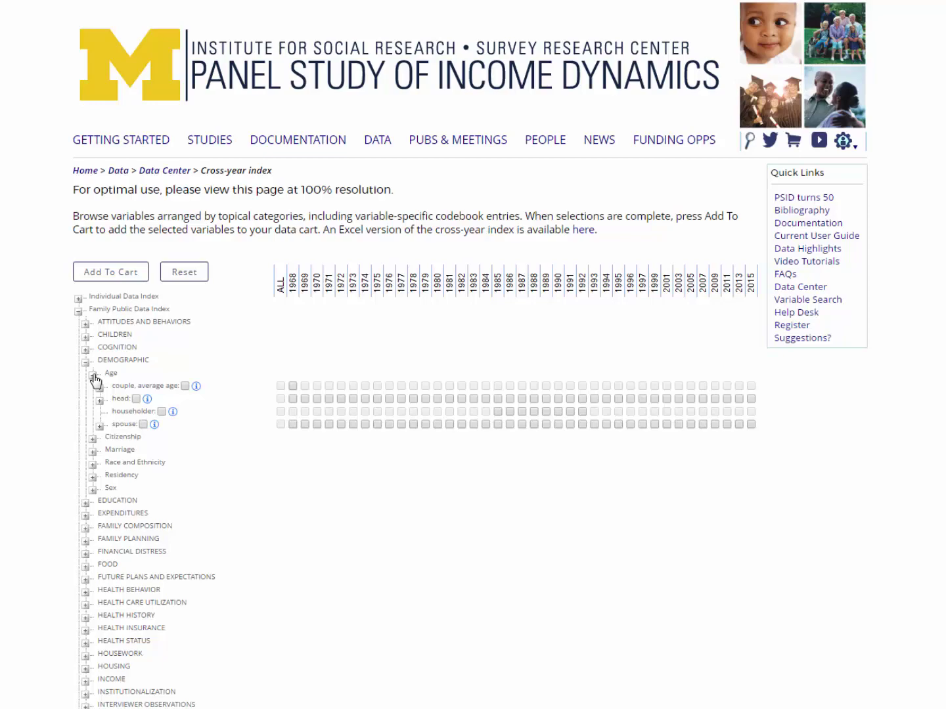
left_click(147, 399)
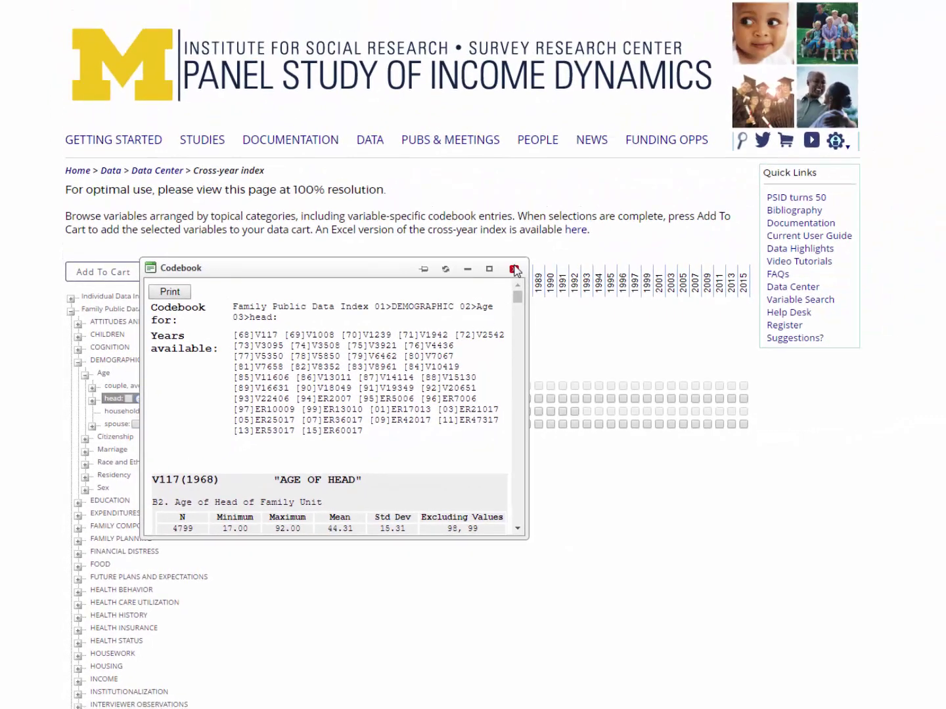
left_click(575, 221)
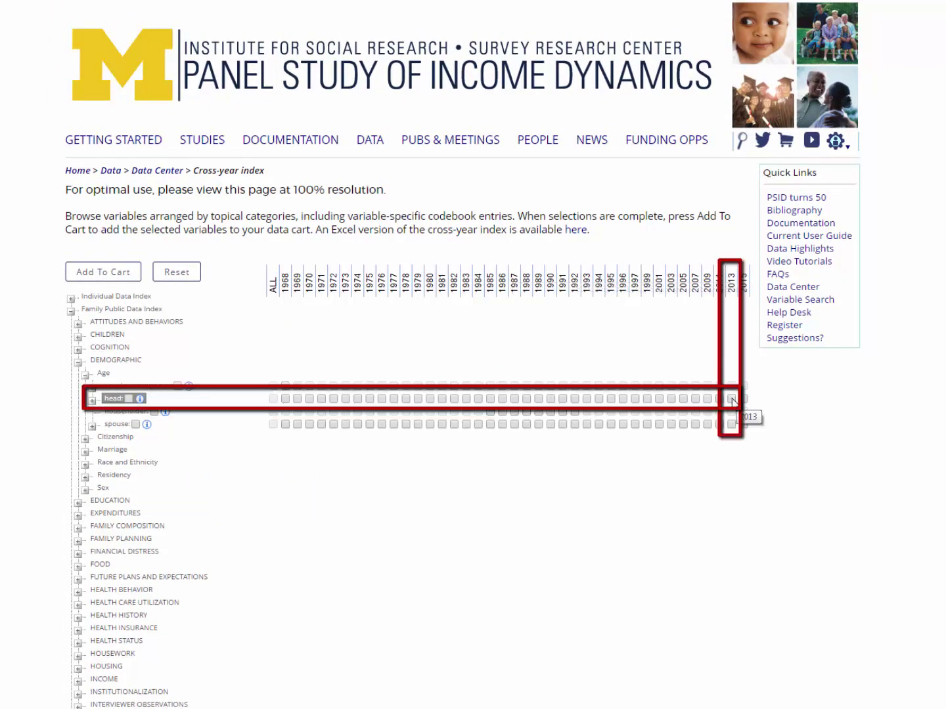
Select the 2013 Age > head variable and expand the Sex category.
left_click(731, 398)
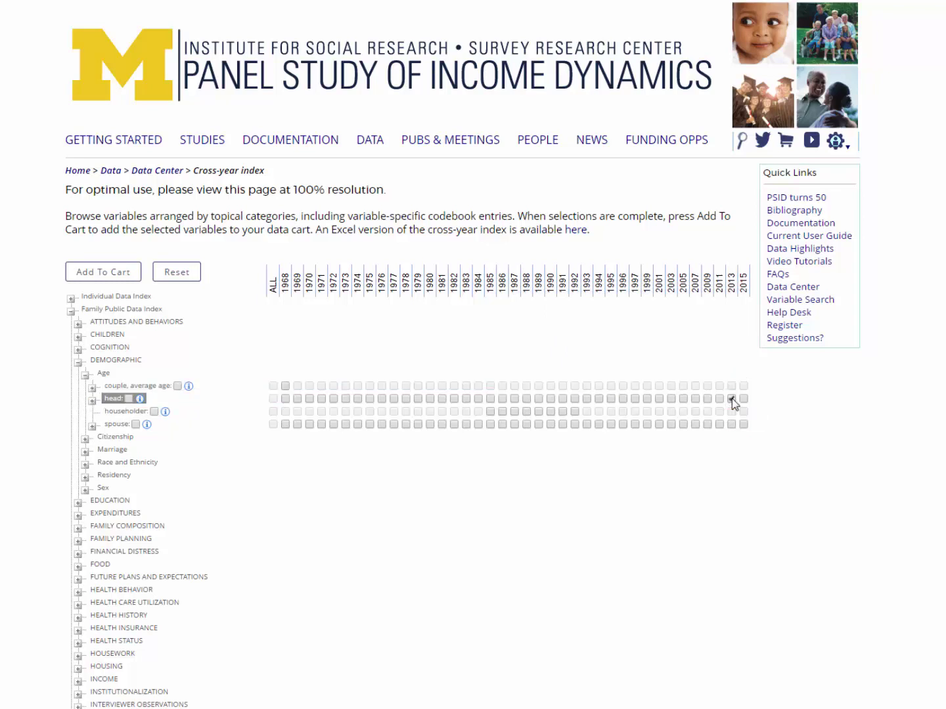
left_click(86, 490)
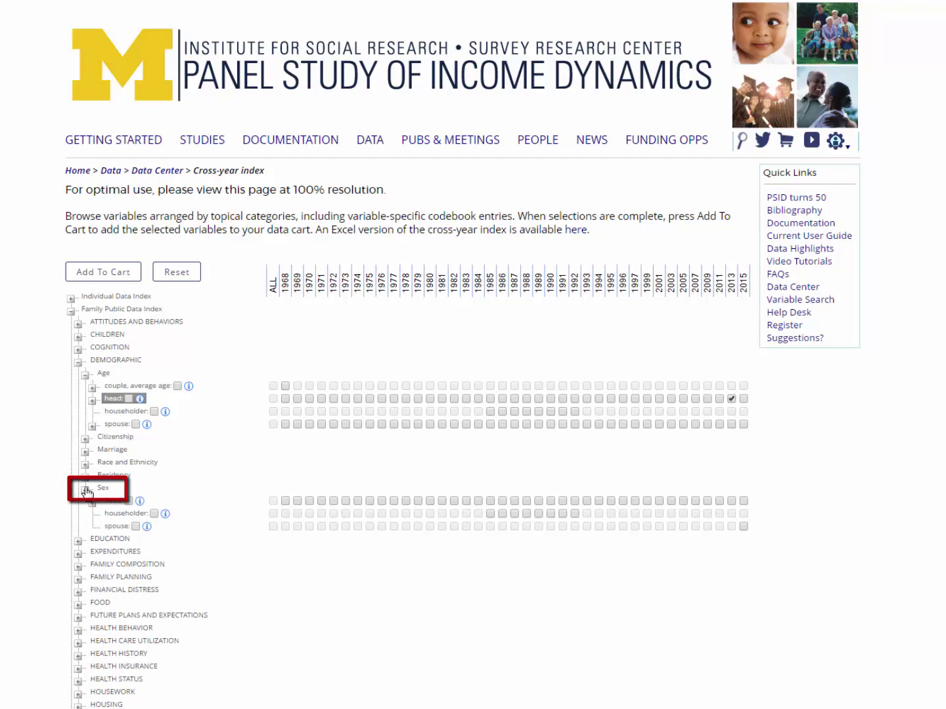
Check the Sex > head codebook, select its 2013 variable, and add both variables to the cart.
left_click(139, 501)
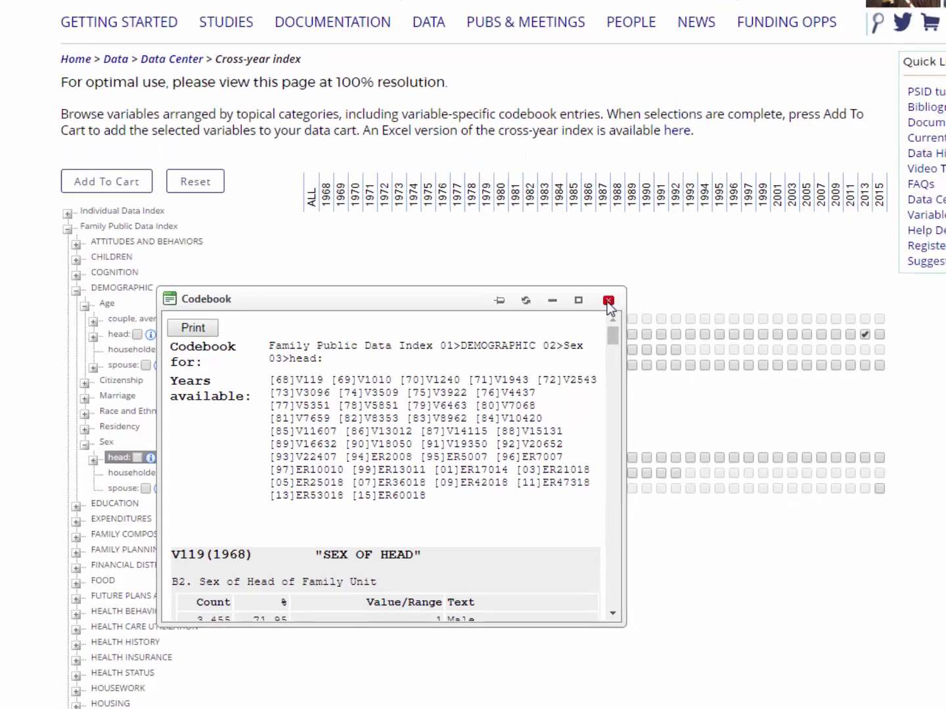
left_click(725, 208)
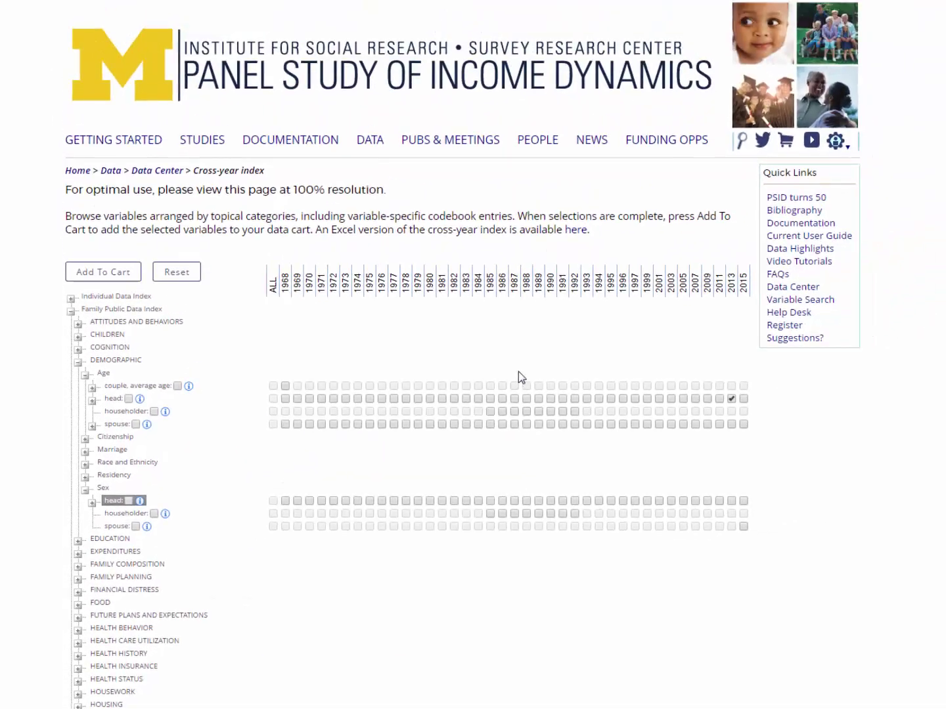
left_click(731, 500)
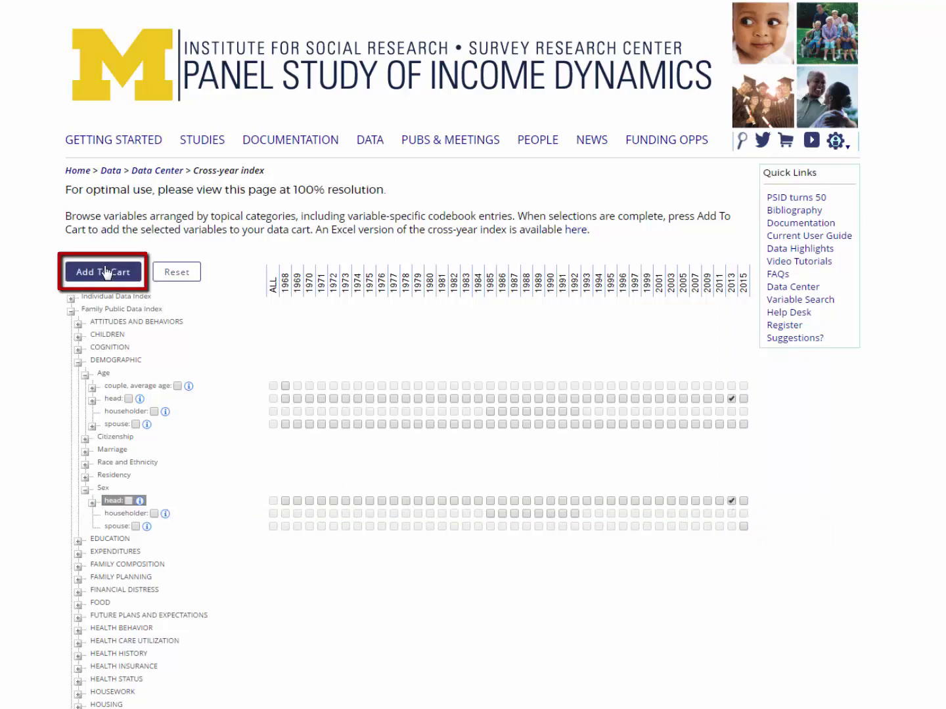
left_click(105, 272)
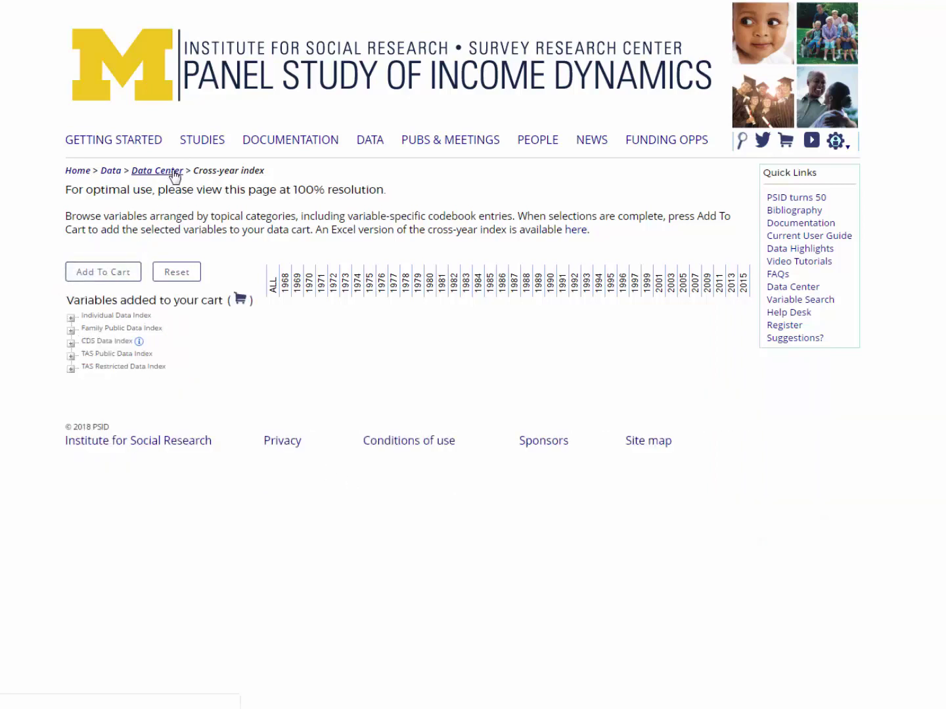
left_click(172, 172)
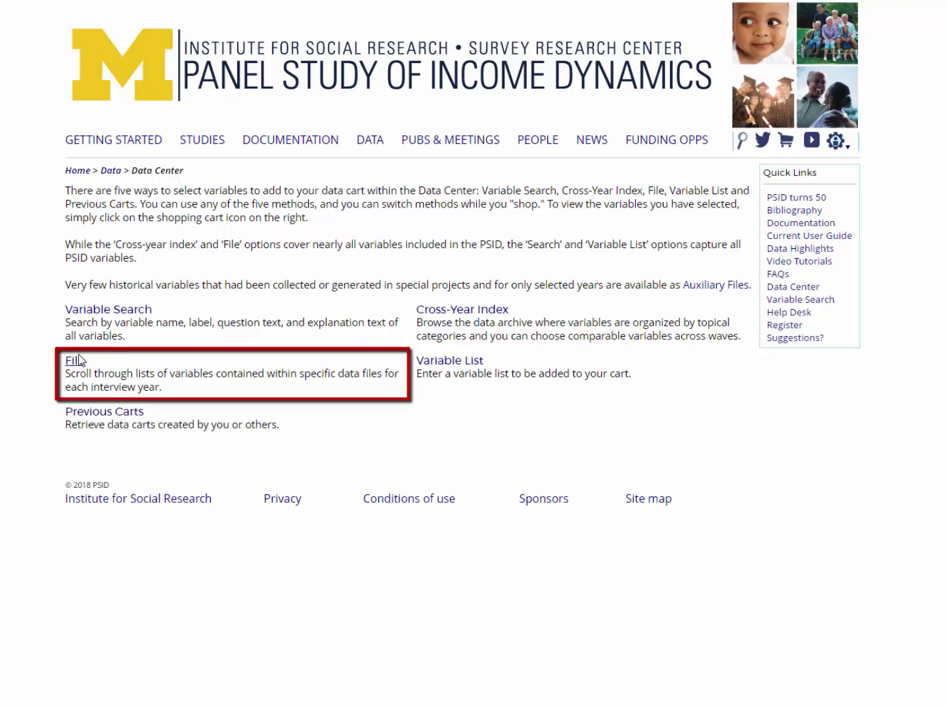
Browse by data file to the 2013 PSID Main Family Data variables.
left_click(76, 362)
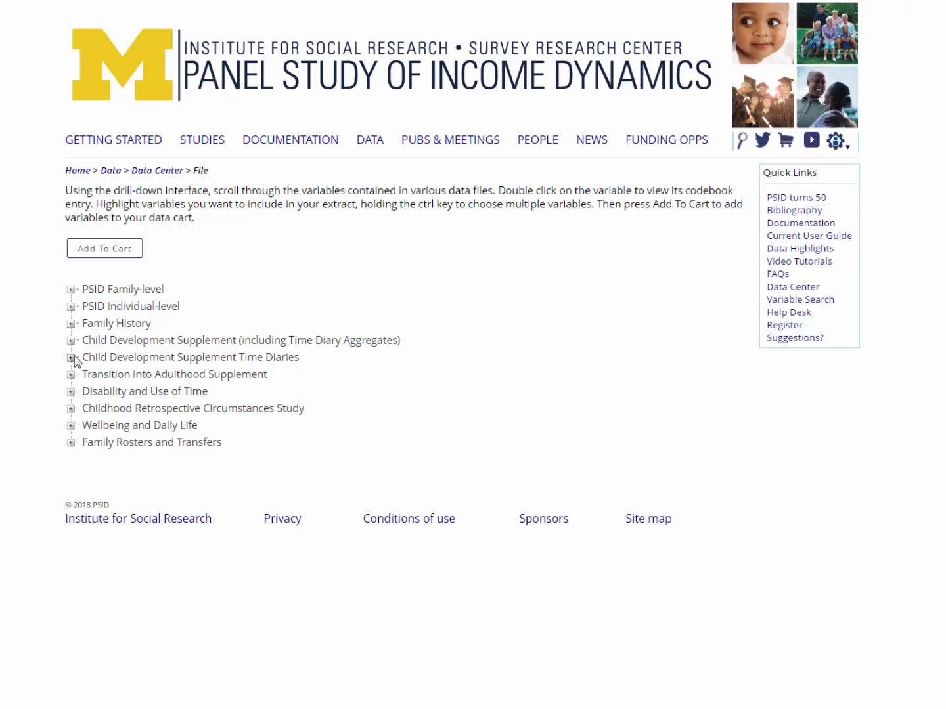
left_click(70, 290)
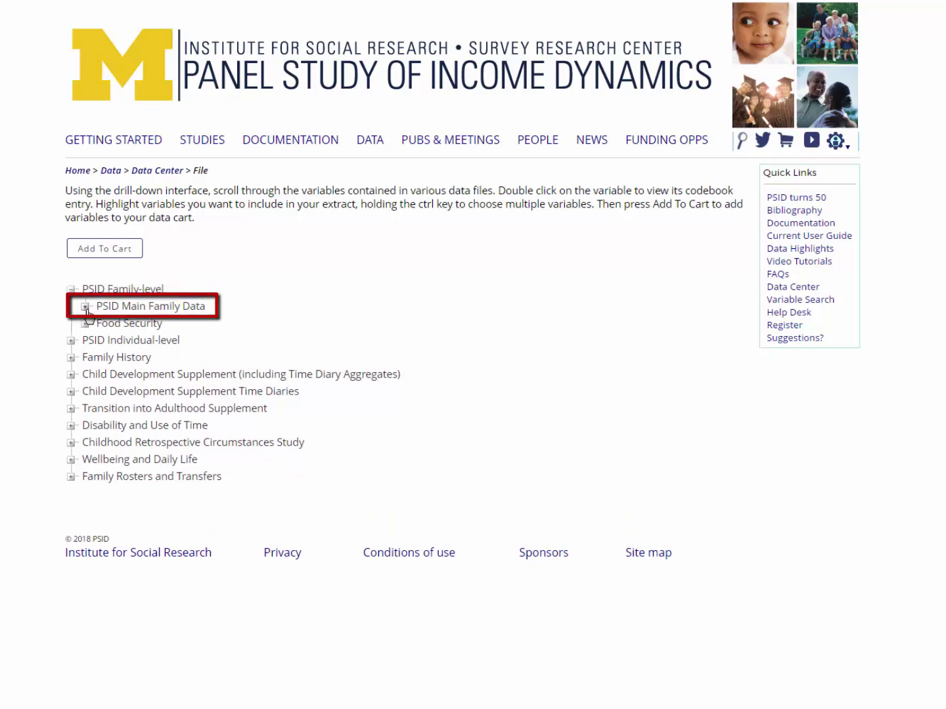
left_click(85, 307)
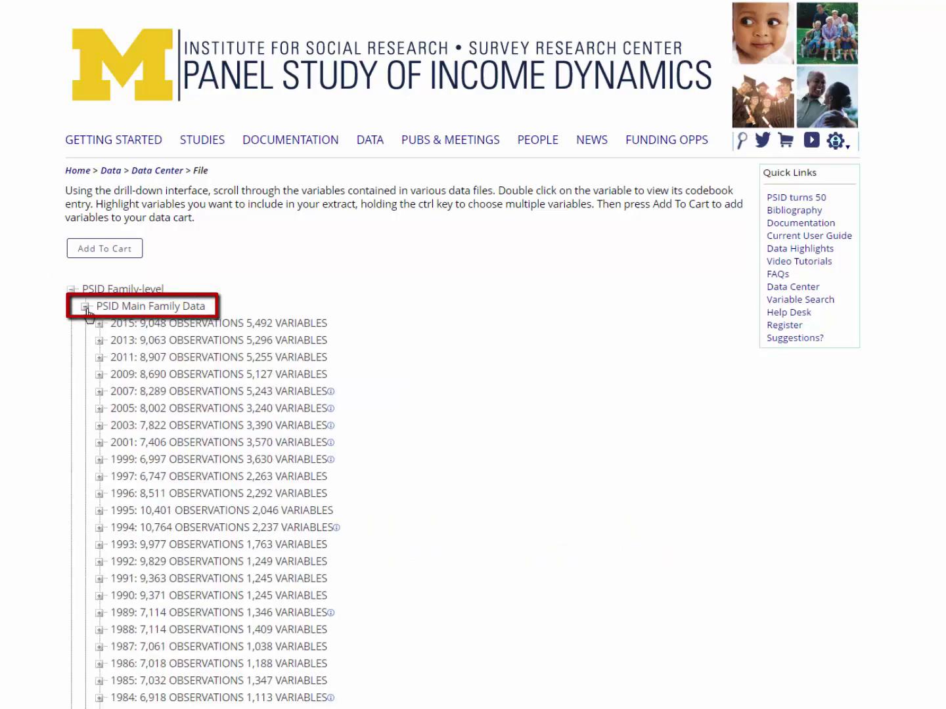
left_click(99, 341)
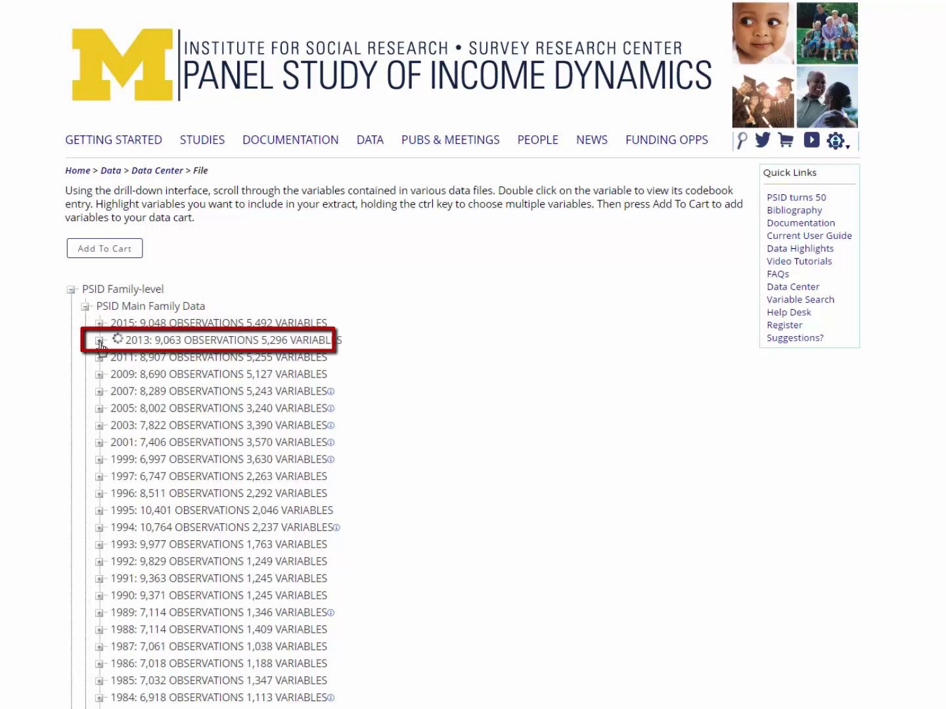
scroll(386, 406, "down", 2)
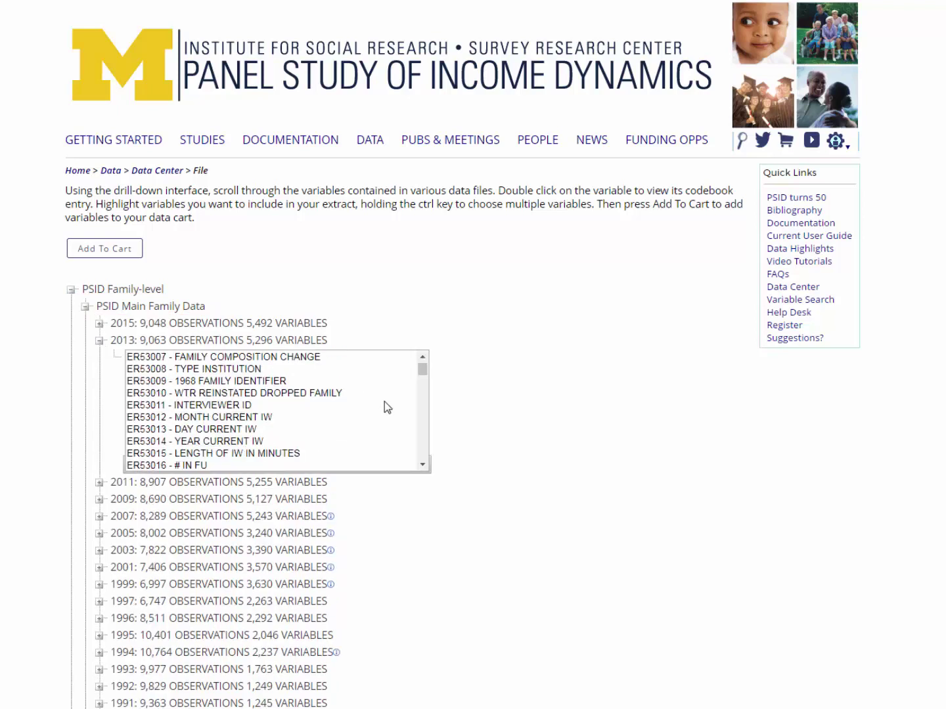
scroll(387, 407, "down", 2)
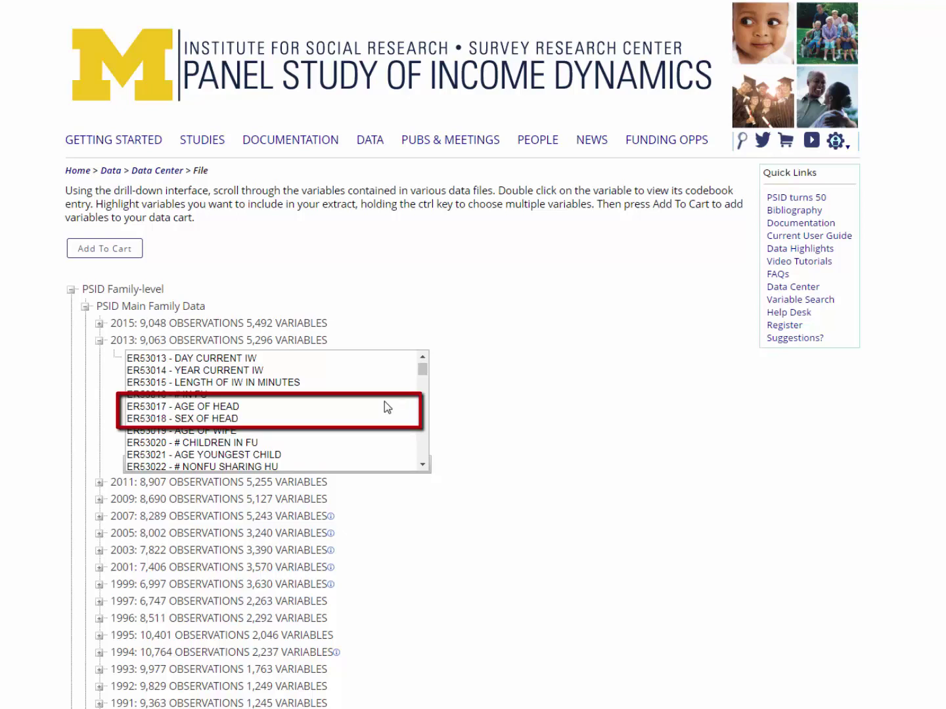
Check the AGE OF HEAD codebook, add ER53017 and ER53018 to the cart, return to Data Center.
double_click(187, 407)
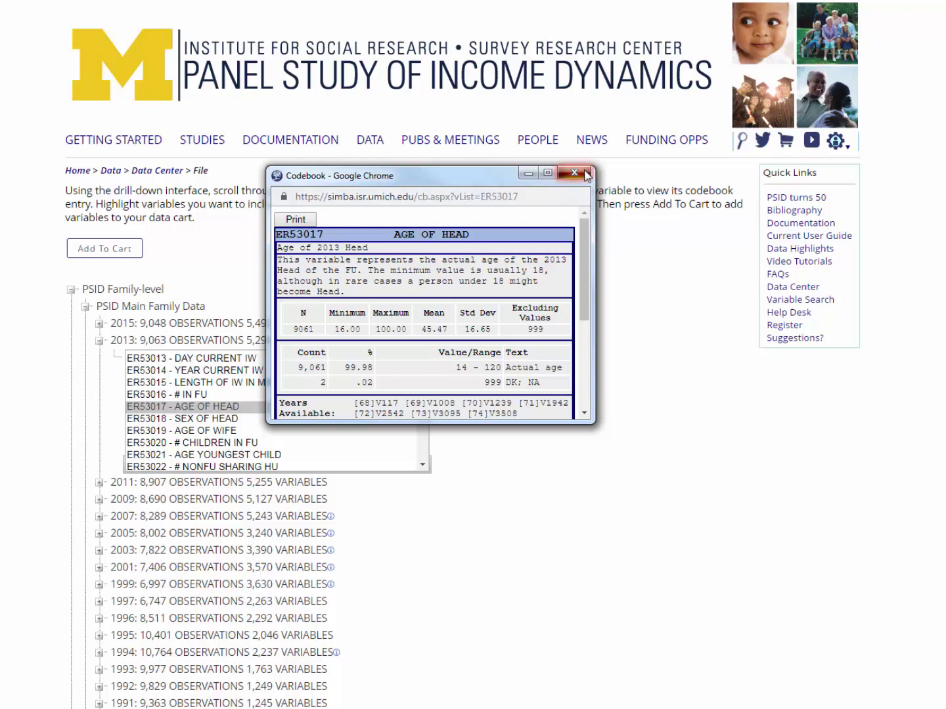
left_click(586, 175)
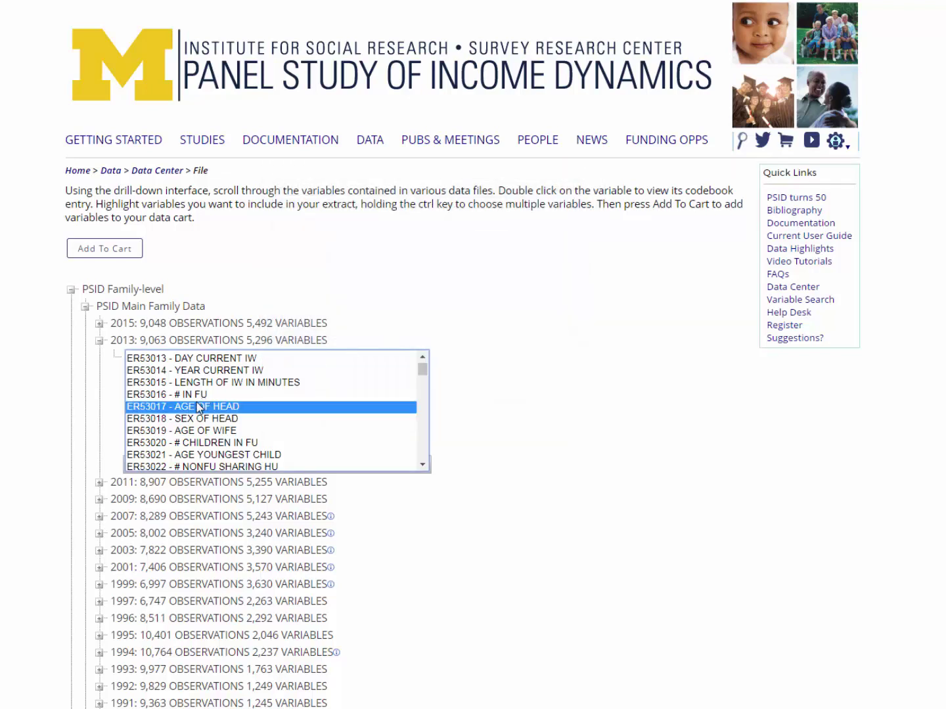
left_click(195, 420, "ctrl")
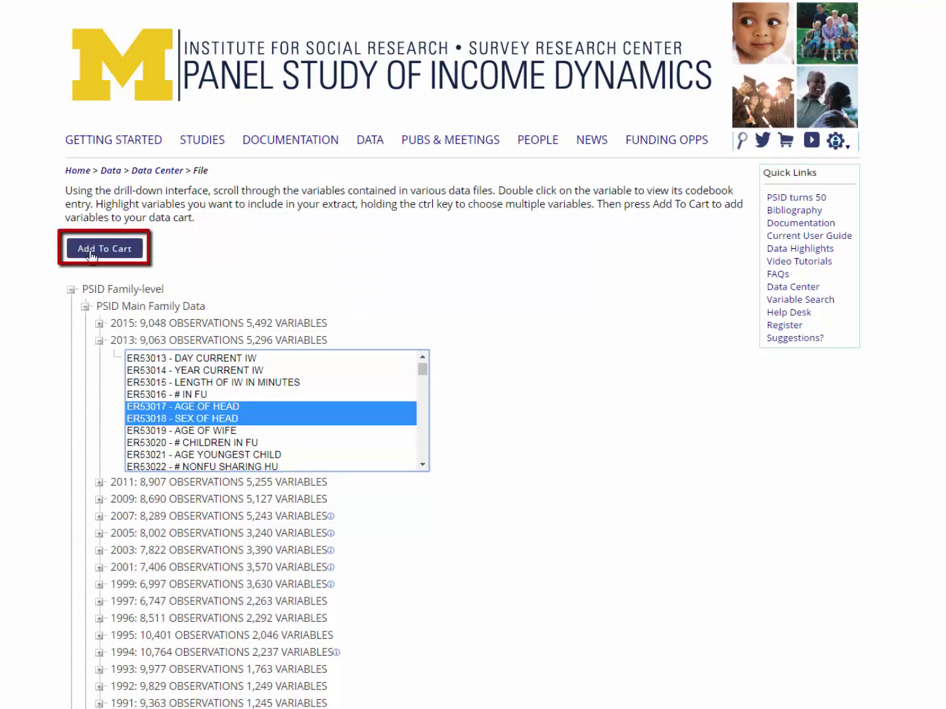
left_click(90, 251)
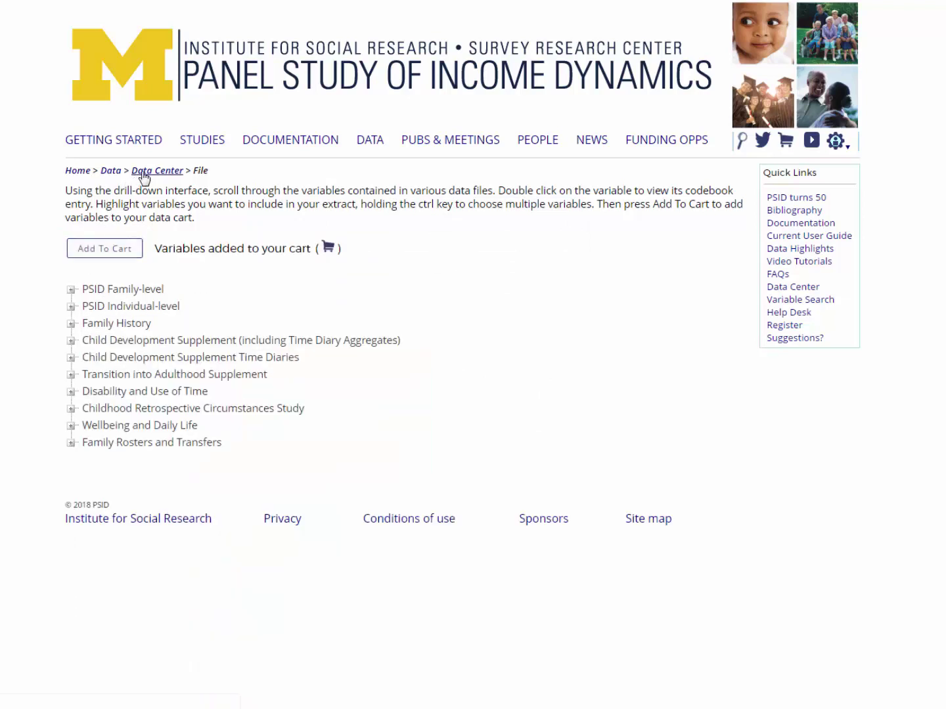
left_click(141, 172)
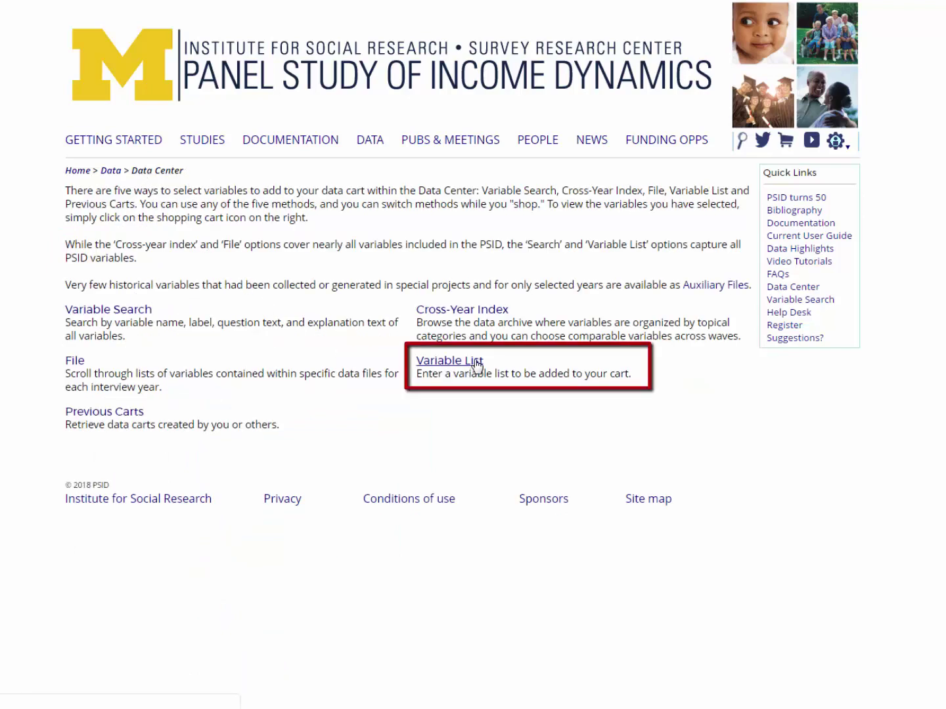
Submit the variable list 'ER53017 ER53018 ERXXX' to the cart, leaving ERXXX flagged invalid.
left_click(477, 366)
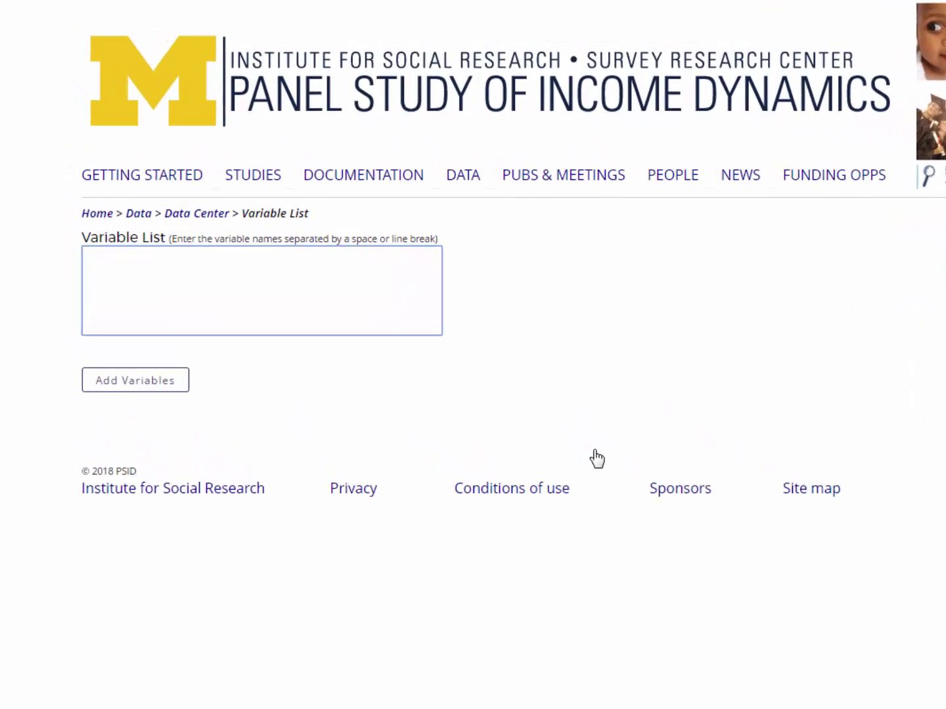
type("ER53017 ER53018")
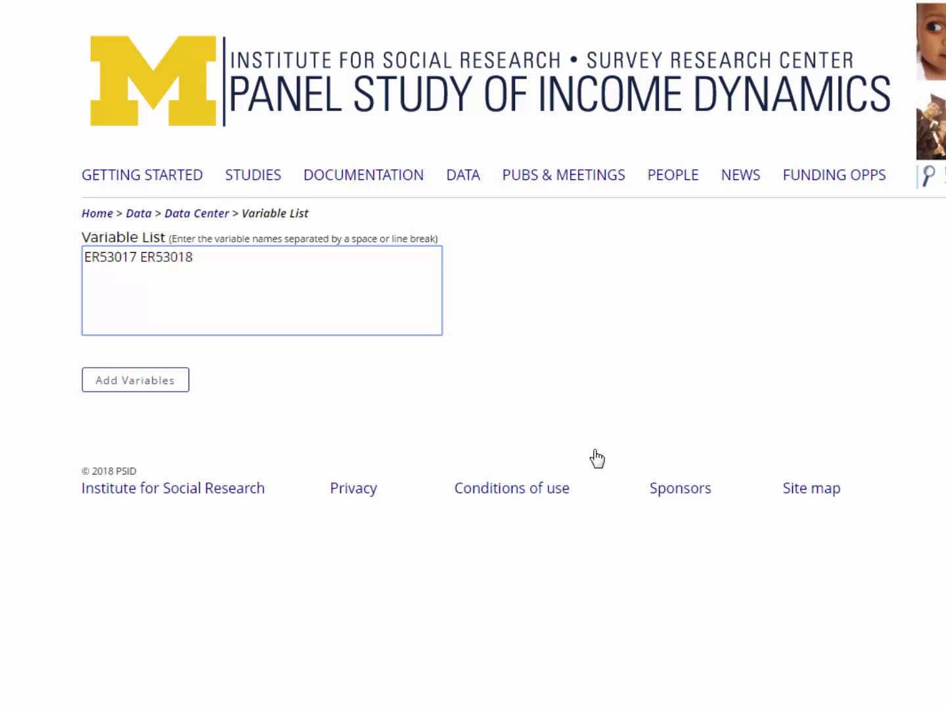
type(" ERXXX")
left_click(122, 381)
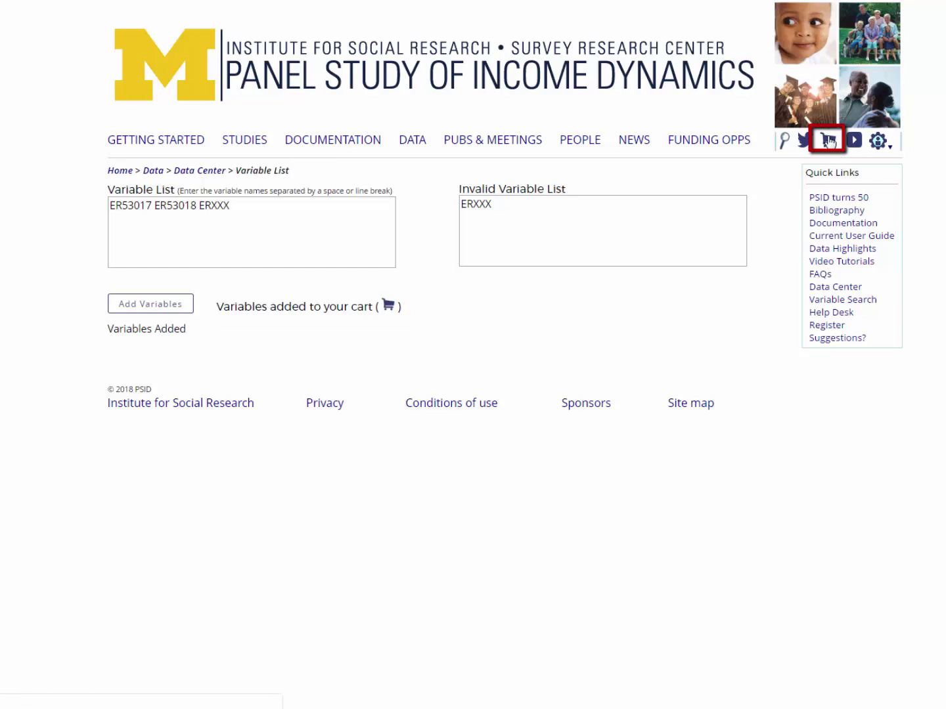
Review all four 2013 variables in the expanded cart and proceed to checkout.
left_click(829, 141)
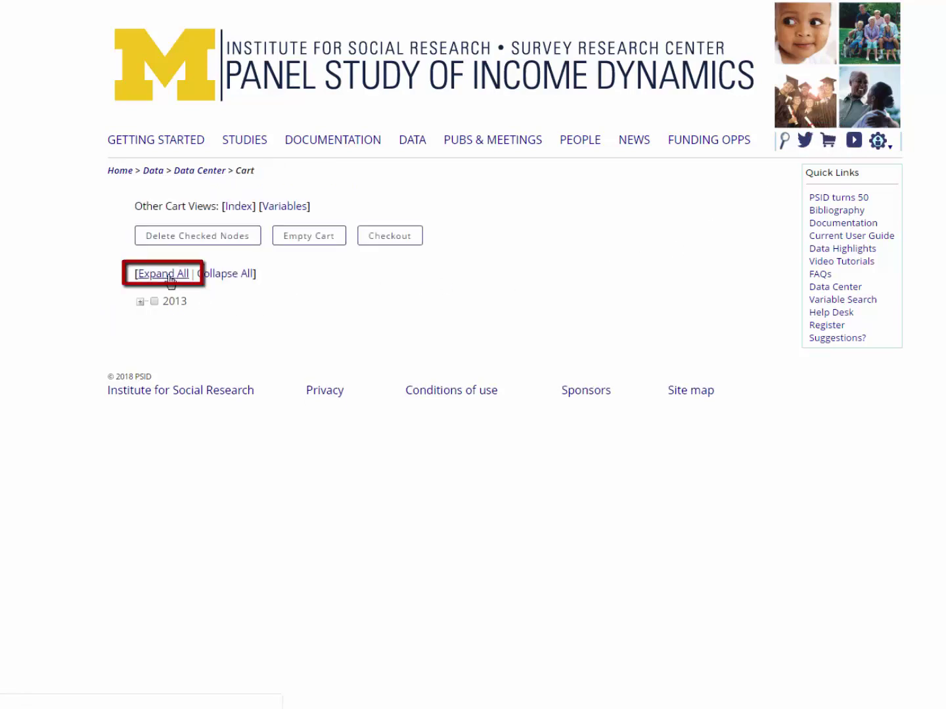
left_click(170, 279)
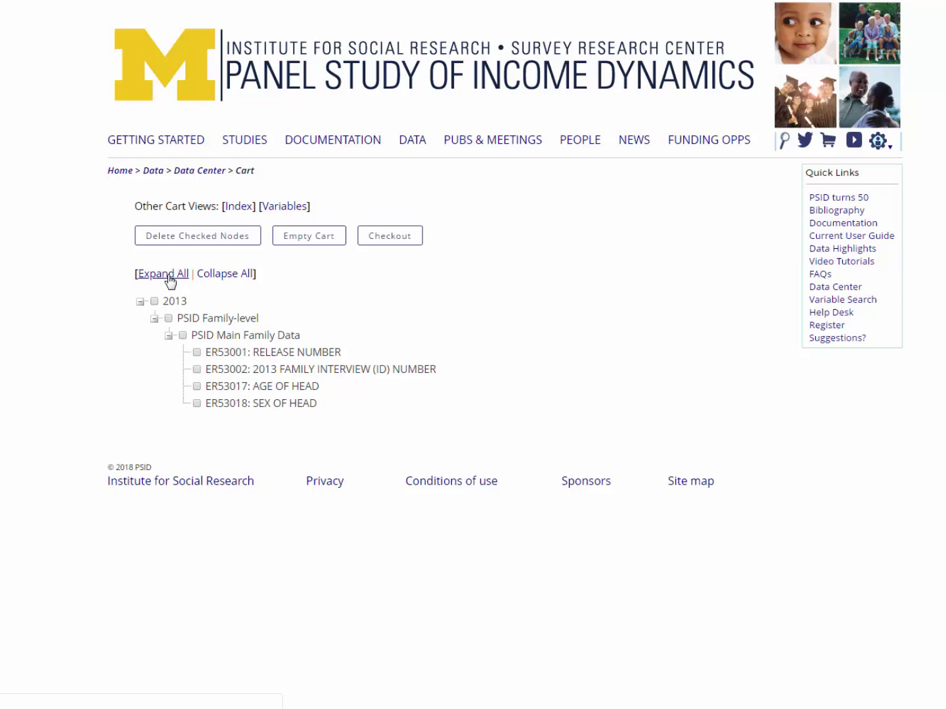
left_click(394, 238)
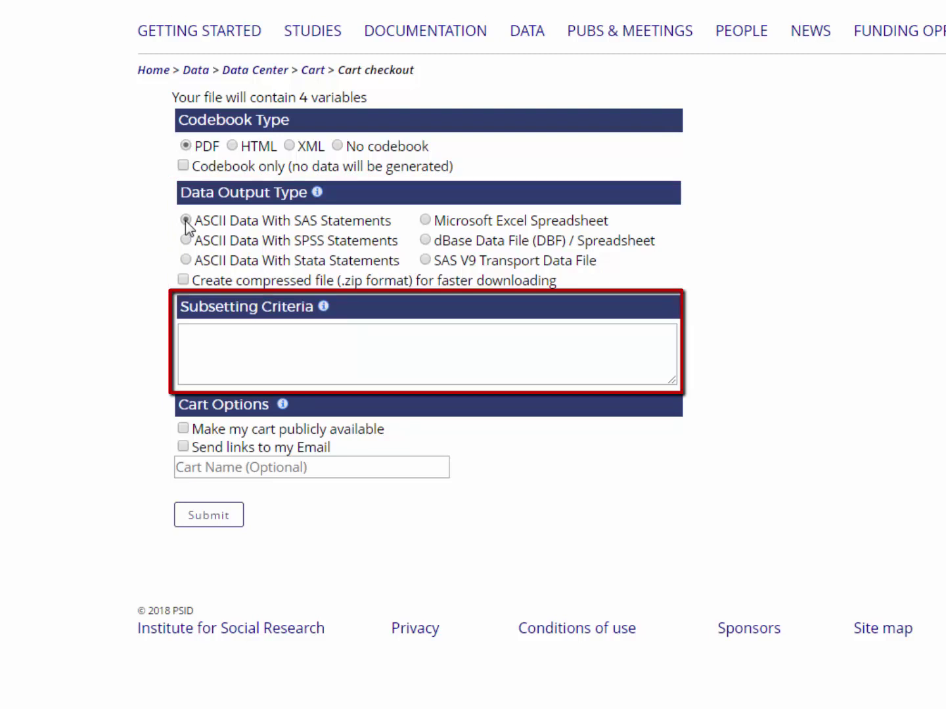
Subset the extract with (ER53017>=50 and ER53017<65) and generate the SAS data files.
left_click(190, 332)
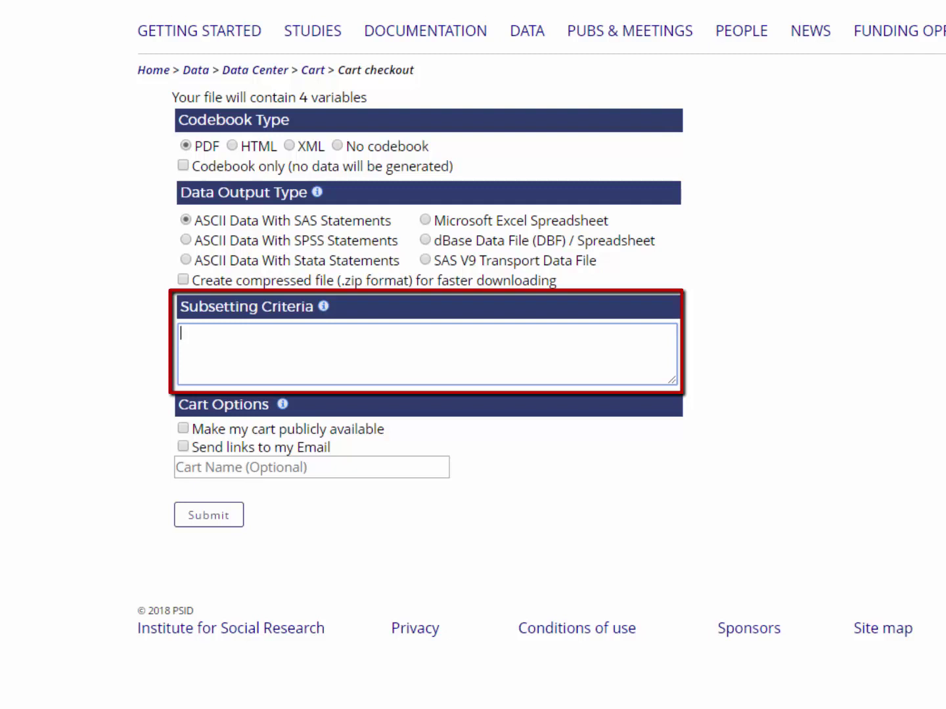
type("(ER53017>=50 and ER53017<65)")
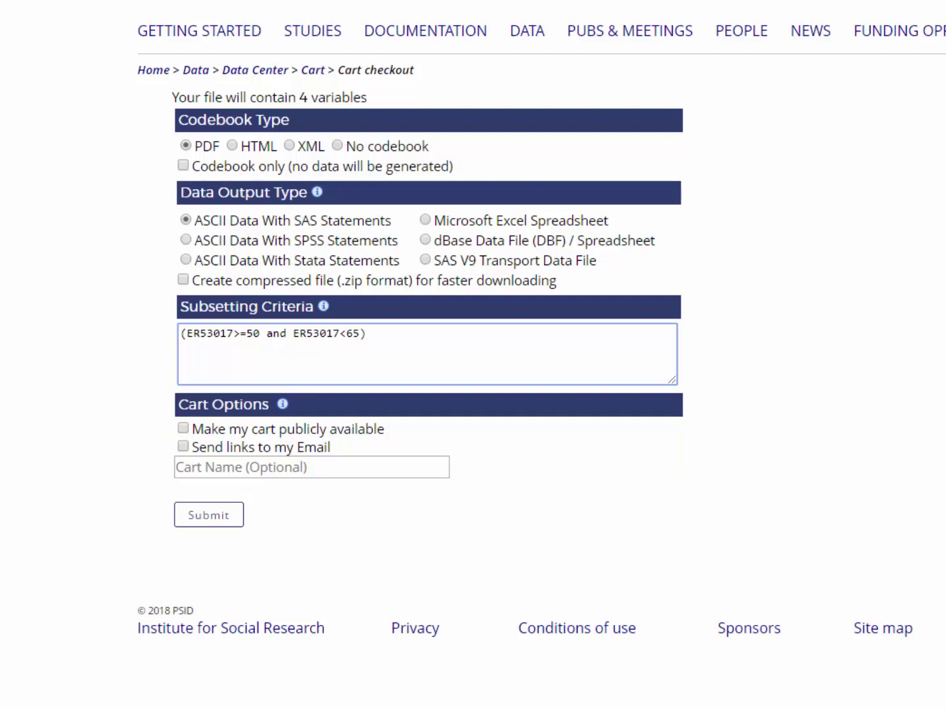
left_click(201, 524)
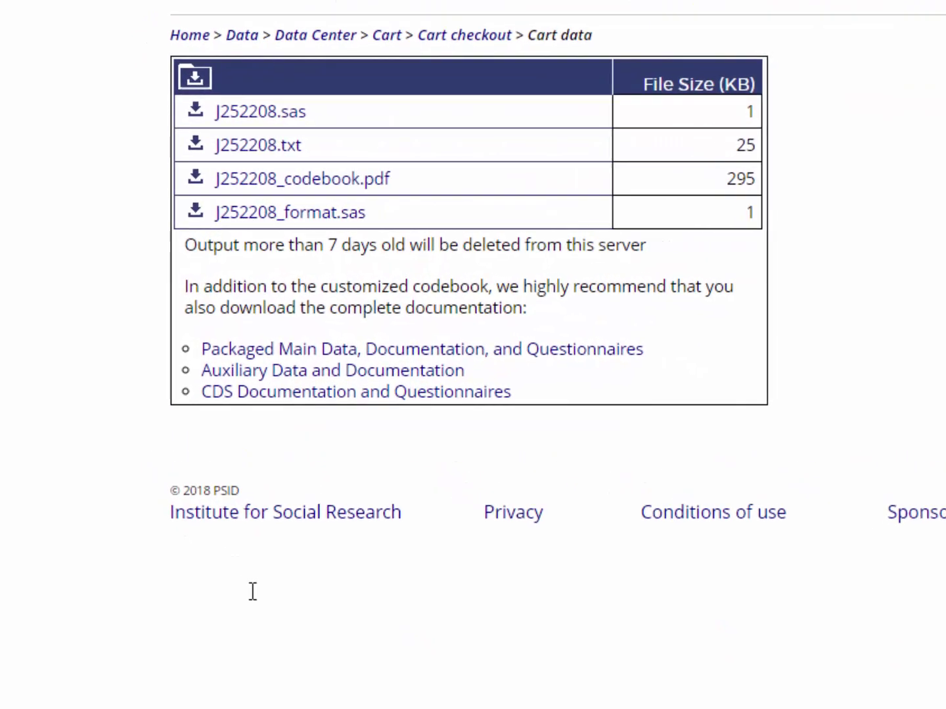